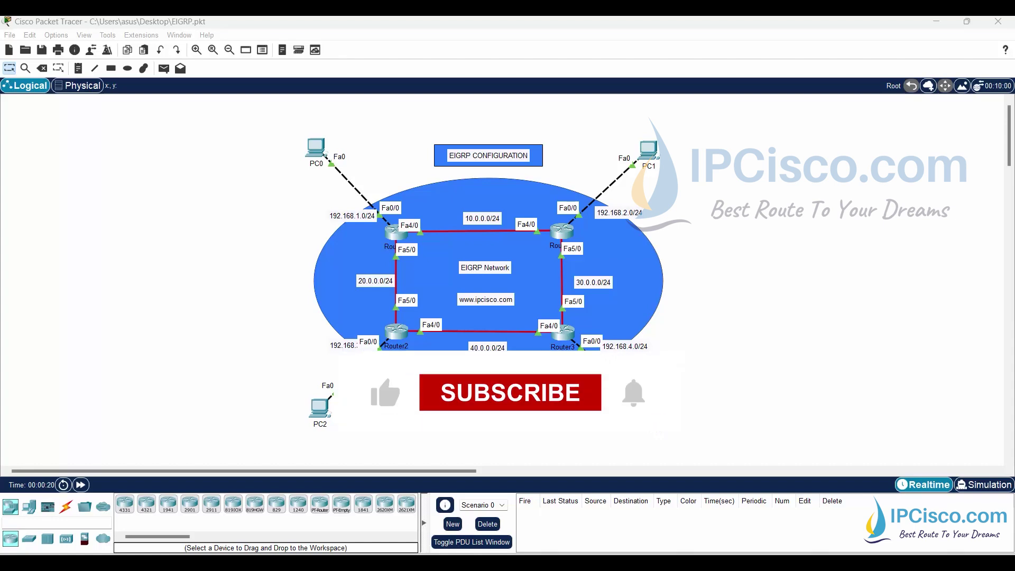
Open Router0's command line and enter global configuration mode
left_click(398, 241)
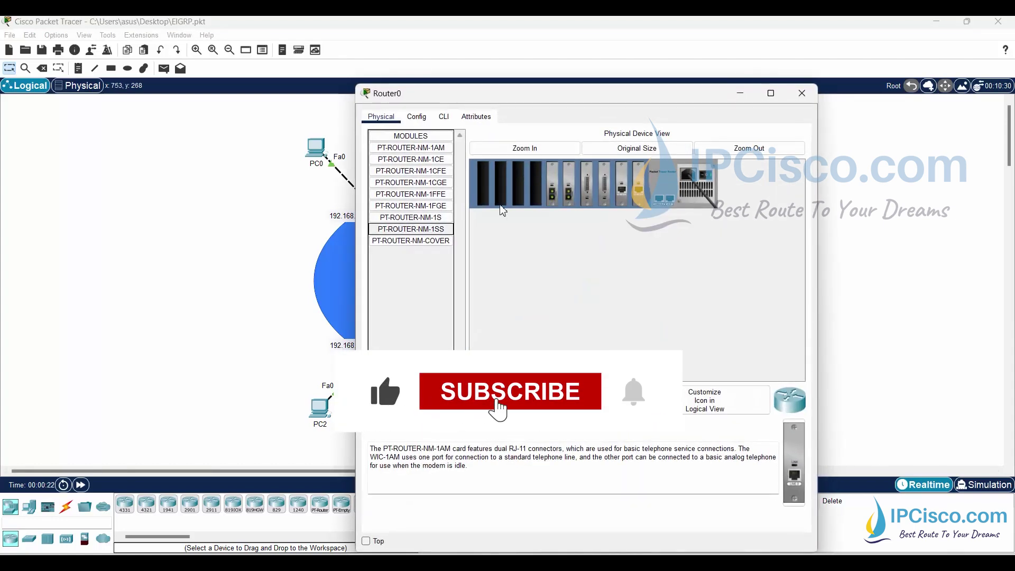
left_click(443, 117)
left_click_drag(520, 87, 684, 58)
left_click(754, 249)
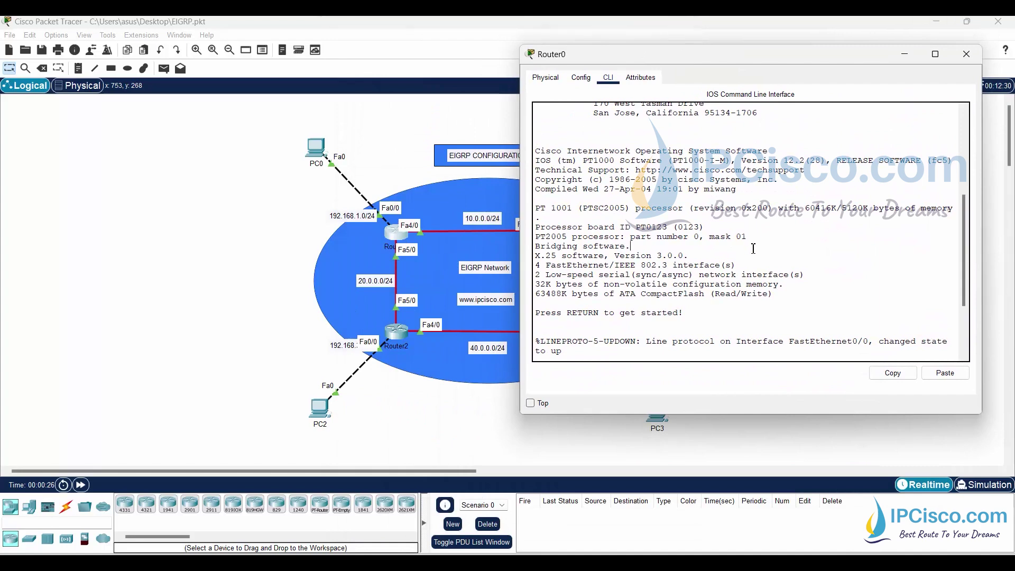
key("Return")
key("Return")
key("Return")
type("en")
key("Return")
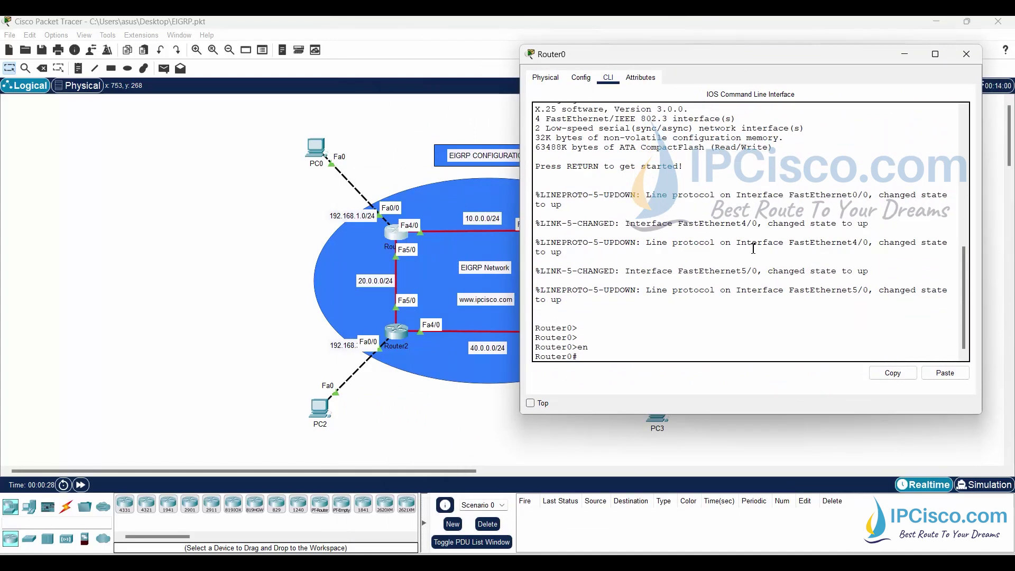
type("conf t")
key("Return")
key("Return")
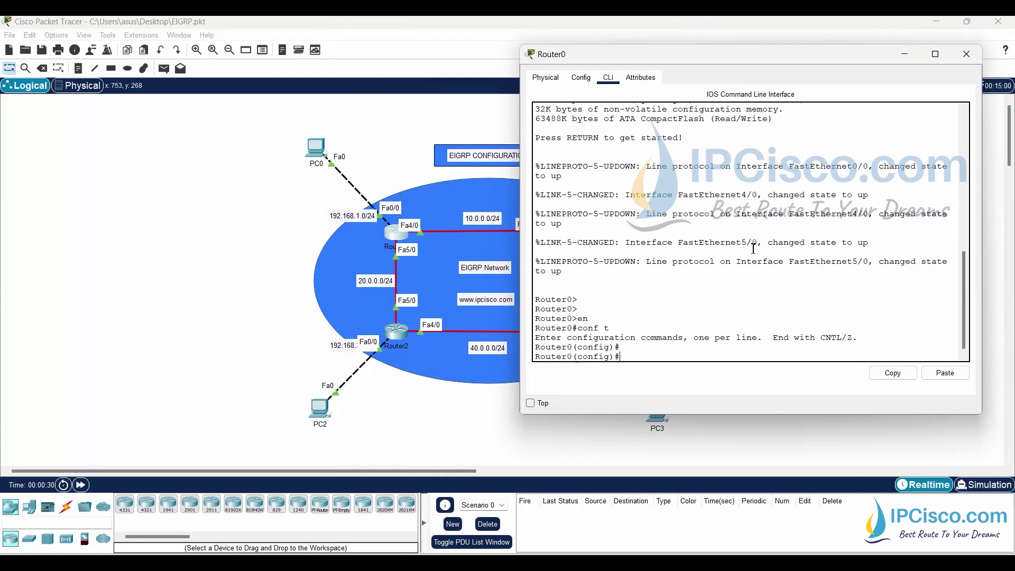
Start EIGRP routing with autonomous system number 100 on Router0
type("rou")
key("Tab")
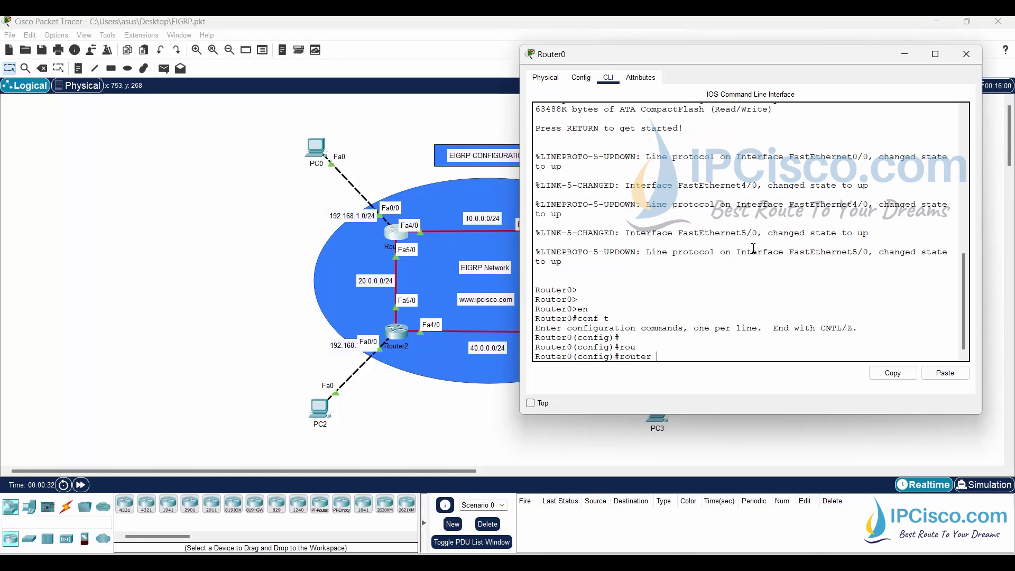
type("eigrp 100")
key("Return")
Advertise networks 10.0.0.0, 192.168.1.0 and 20.0.0.0 in Router0's EIGRP process
type("net")
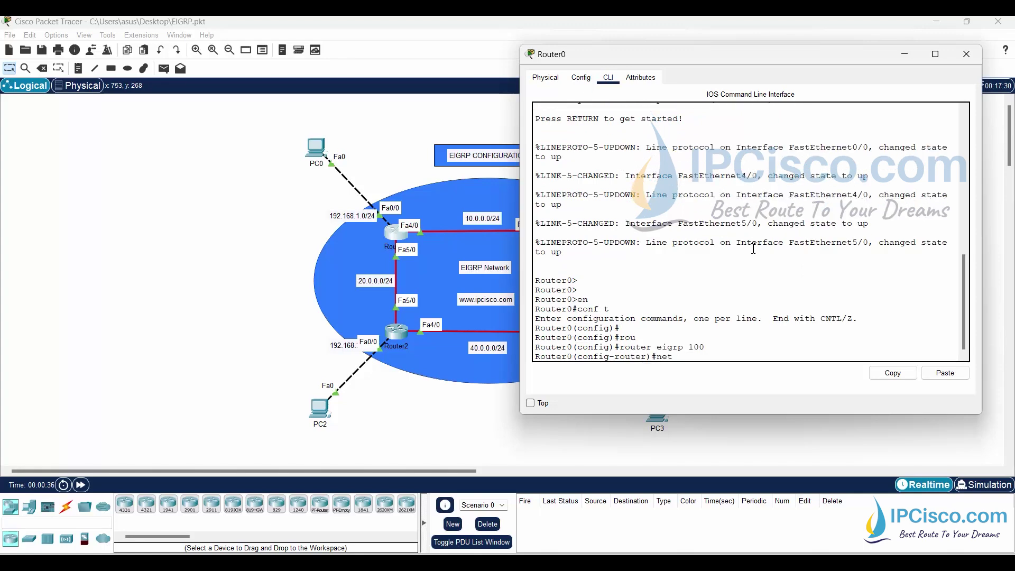
type("work 10.0.0.0")
key("Return")
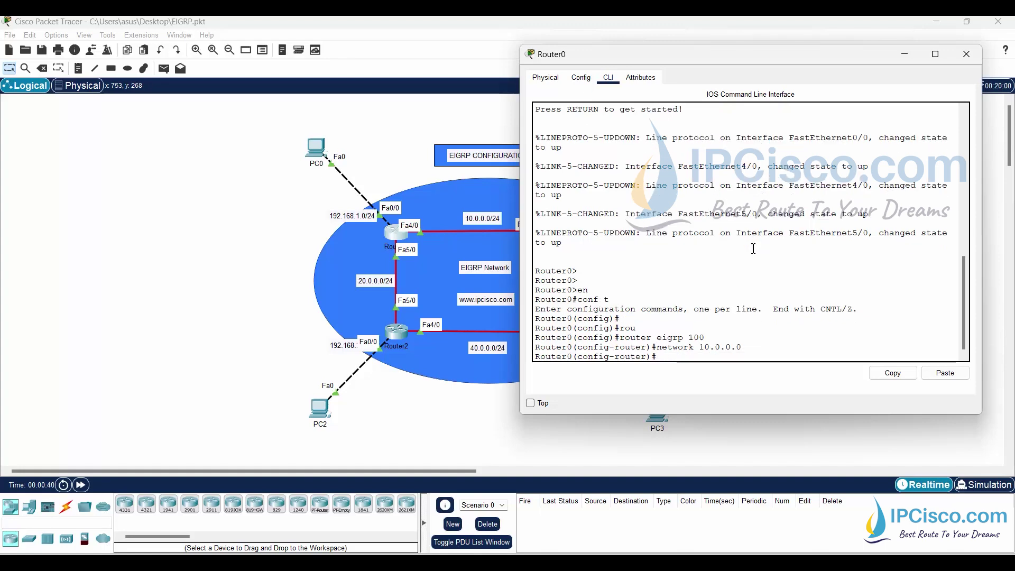
type("network")
key("Tab")
type("192.")
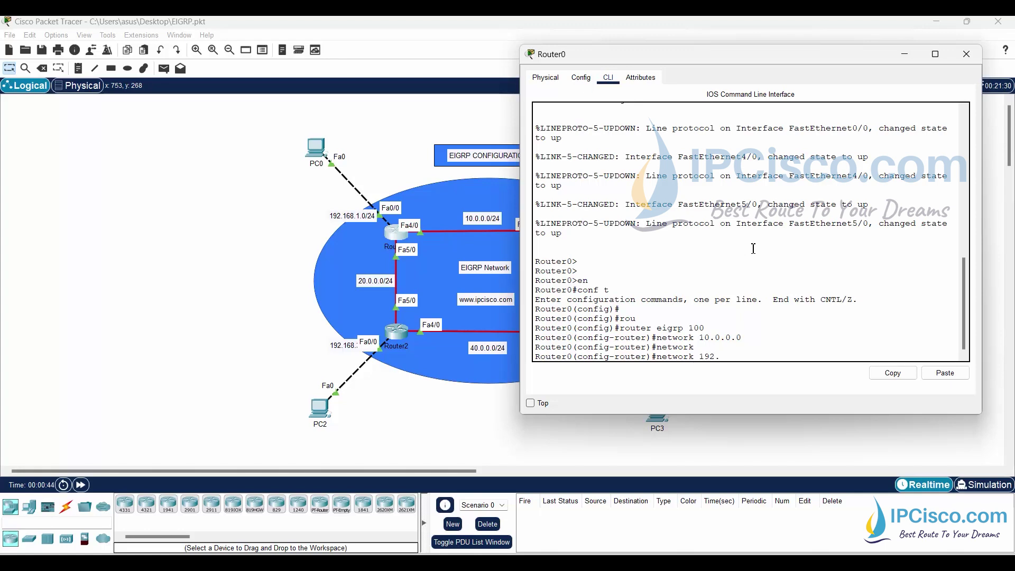
type("168.1.0")
key("Return")
type("network")
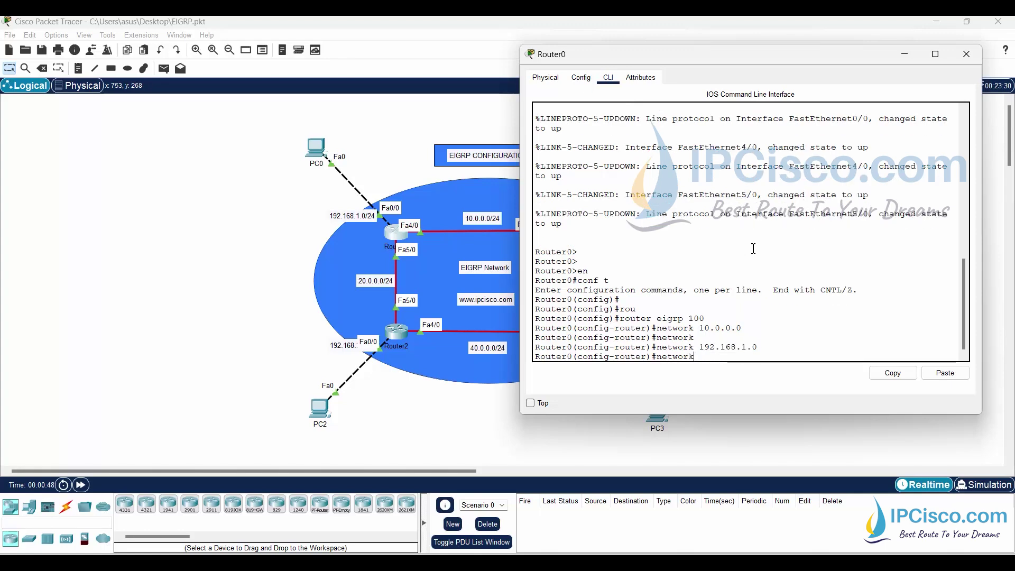
type(" 20.0.0.0")
key("Return")
Disable EIGRP auto-summary on Router0 and return to privileged mode
type("no ")
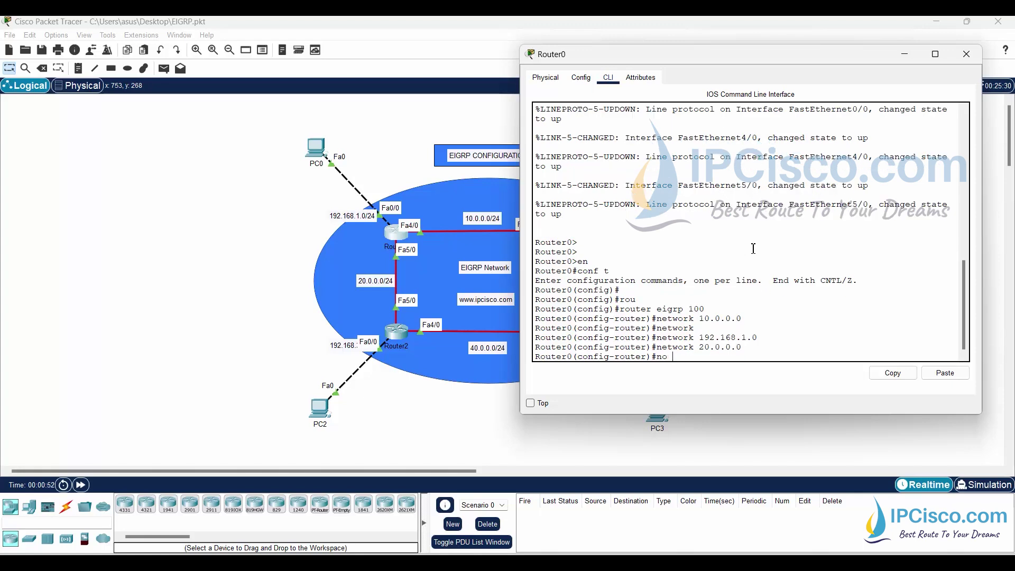
type("au")
key("Tab")
key("Return")
key("Return")
key("Return")
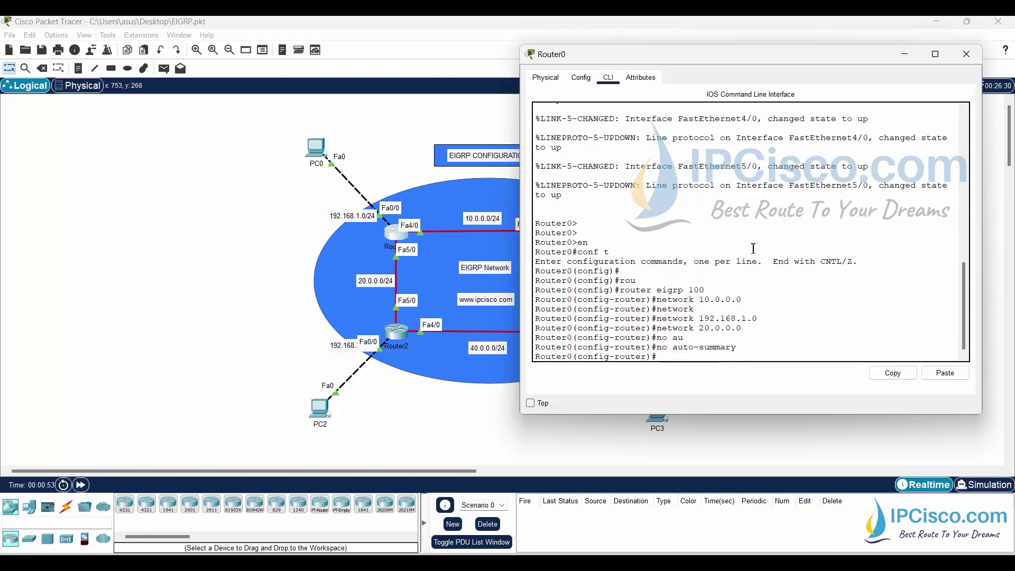
type("end")
key("Return")
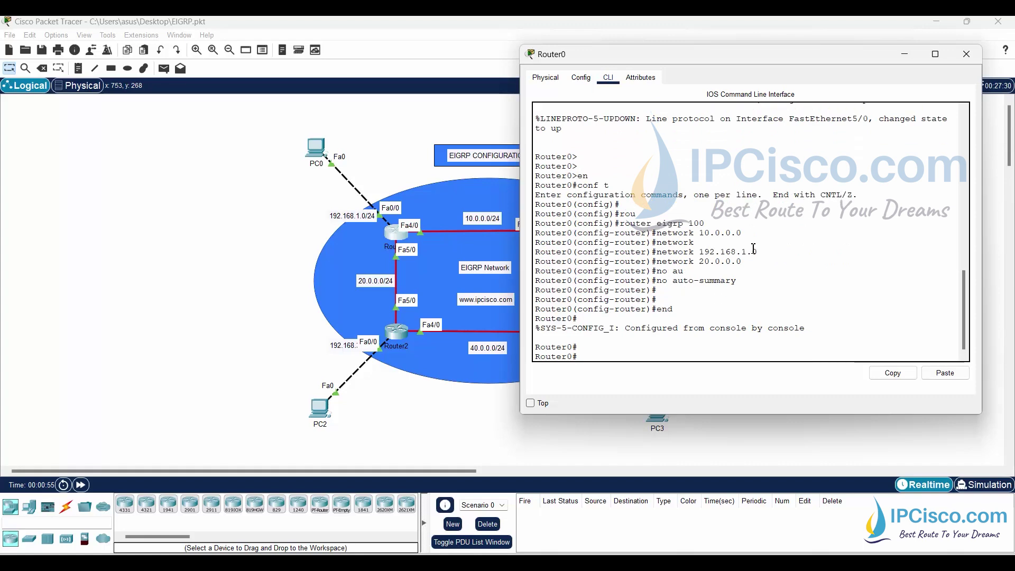
Save Router0's running configuration to startup-config and minimise the router's window
type("copy run st")
key("Tab")
key("Return")
key("Return")
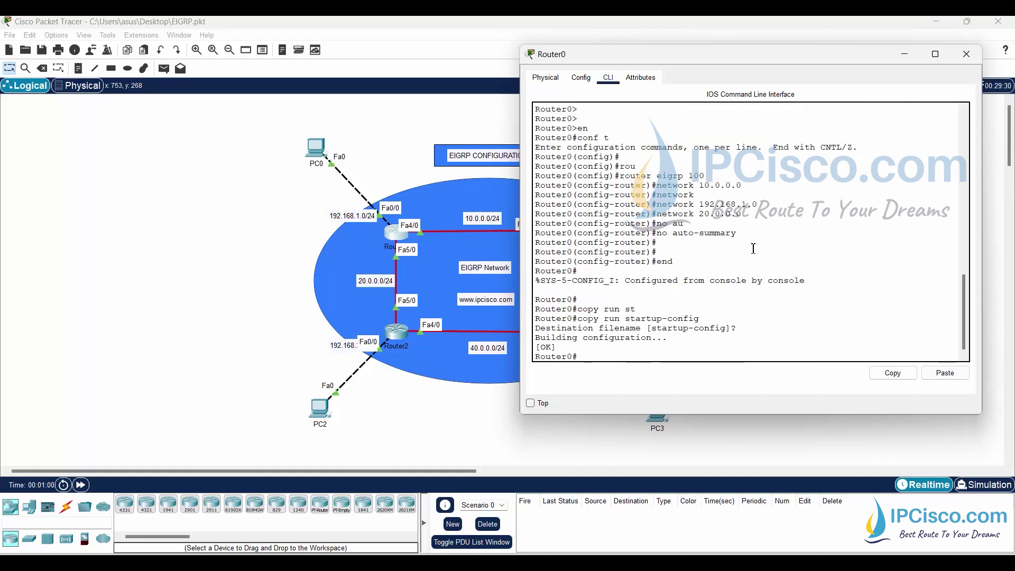
key("Return")
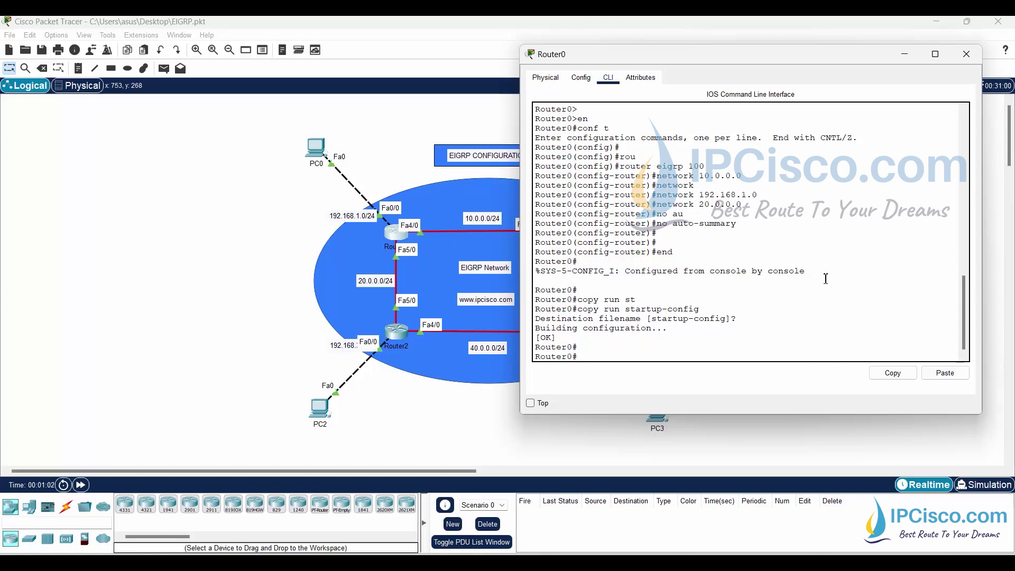
left_click(904, 55)
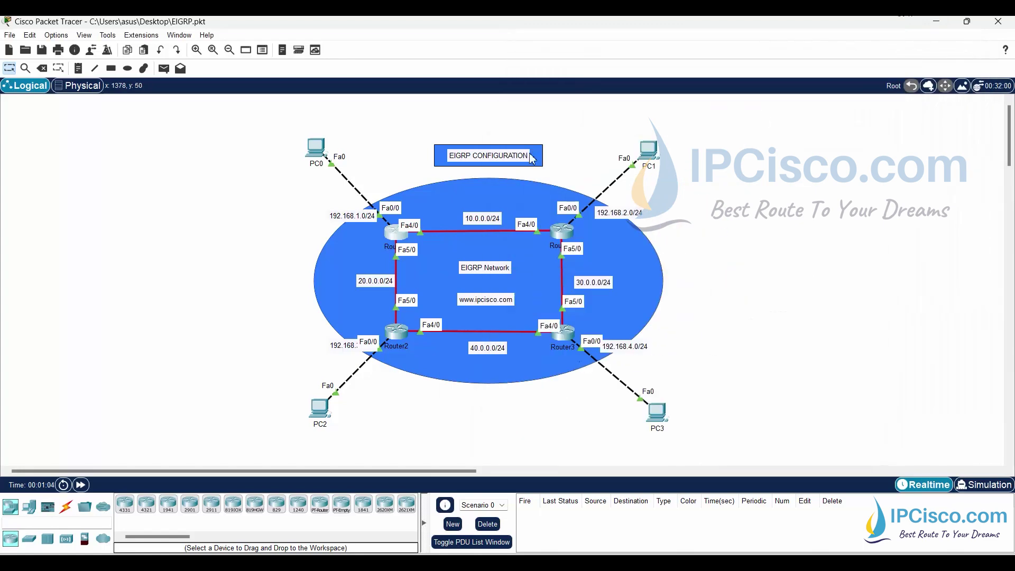
Open Router1's command line beside the right half of the topology and enter global configuration mode
left_click(567, 234)
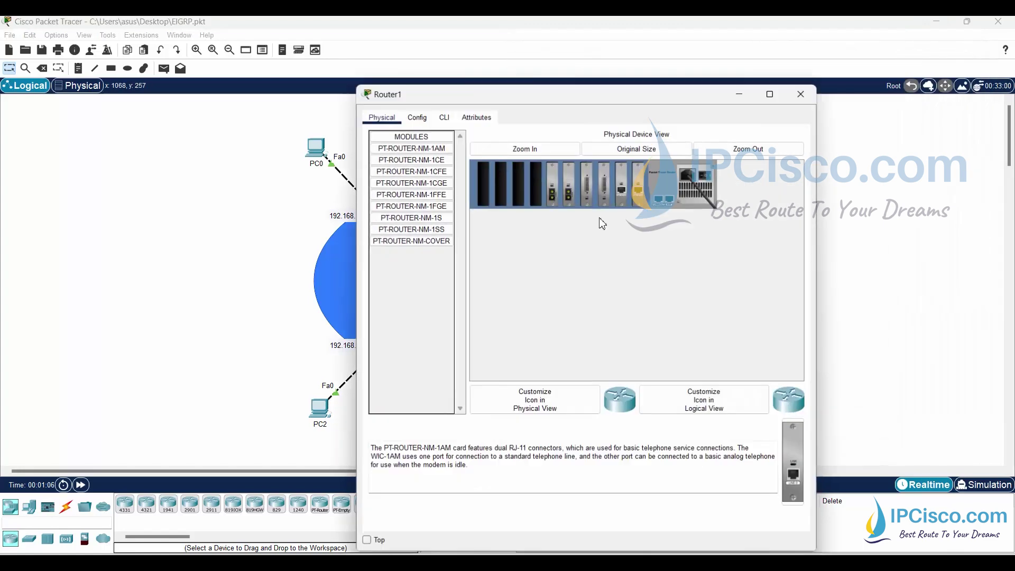
left_click_drag(622, 86, 308, 62)
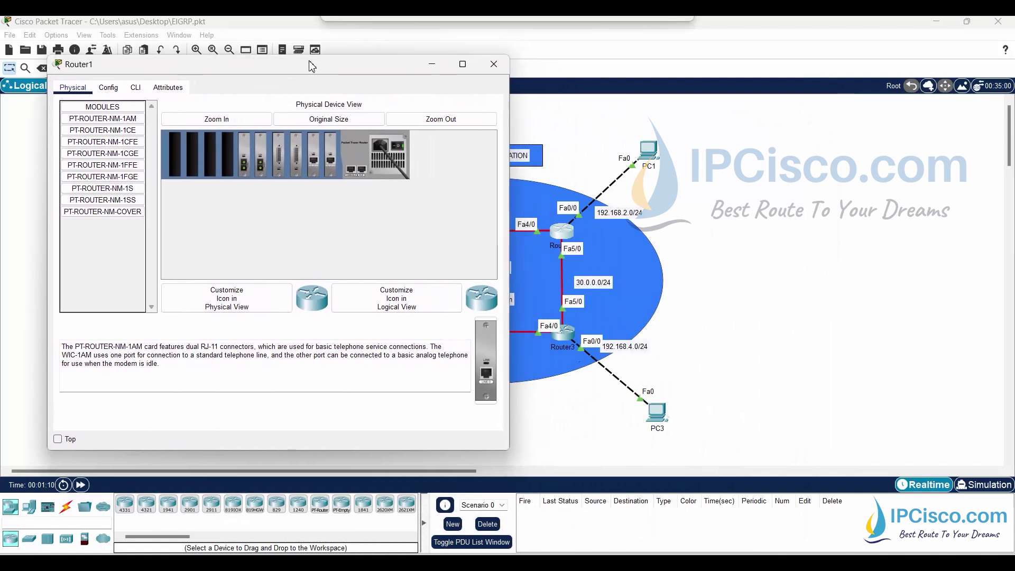
left_click(134, 87)
key("Return")
key("Return")
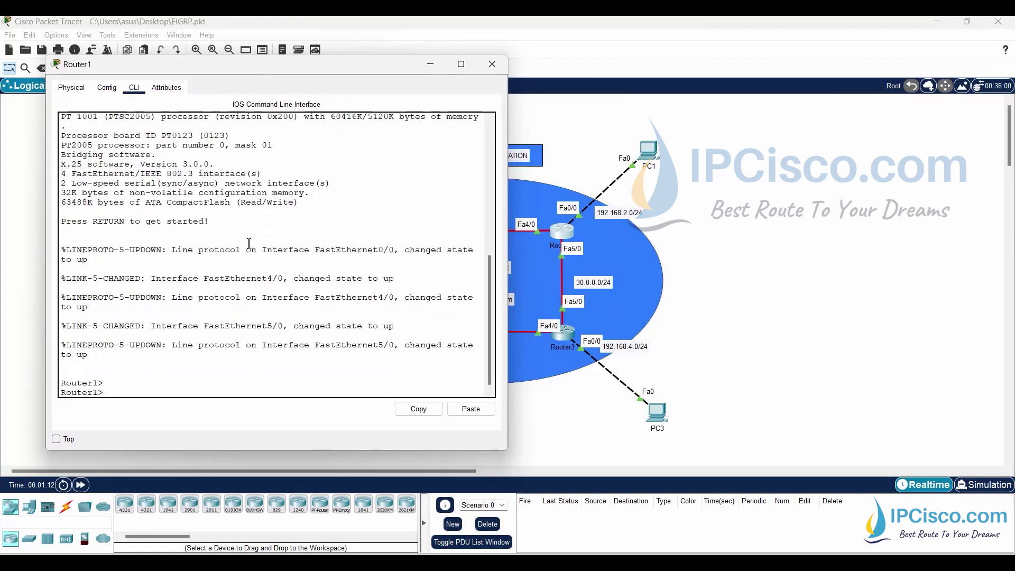
type("en")
key("Return")
type("conf t")
key("Return")
Start EIGRP routing with autonomous system number 100 on Router1
type("nfig)#n")
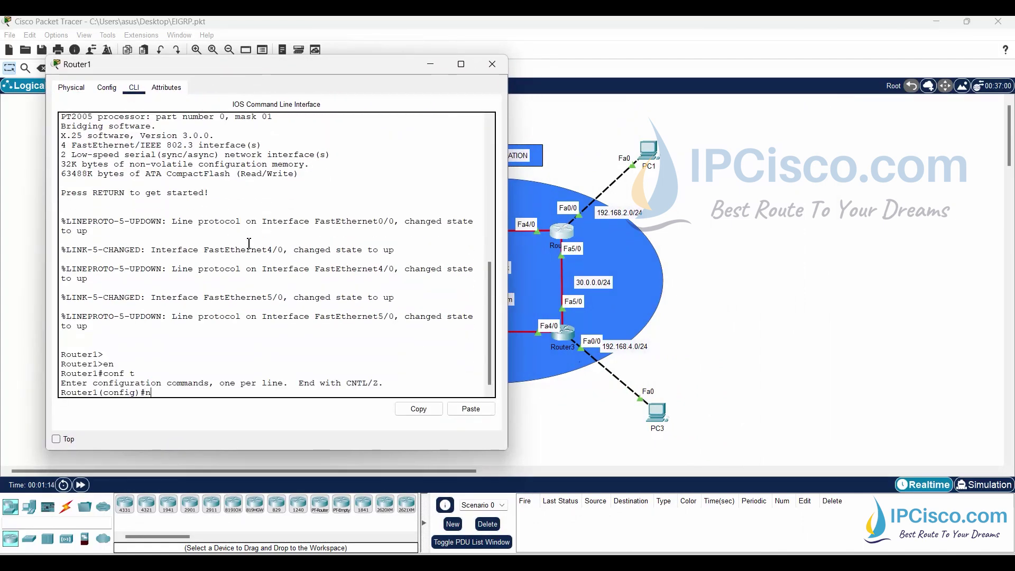
key("BackSpace")
type("route")
key("Tab")
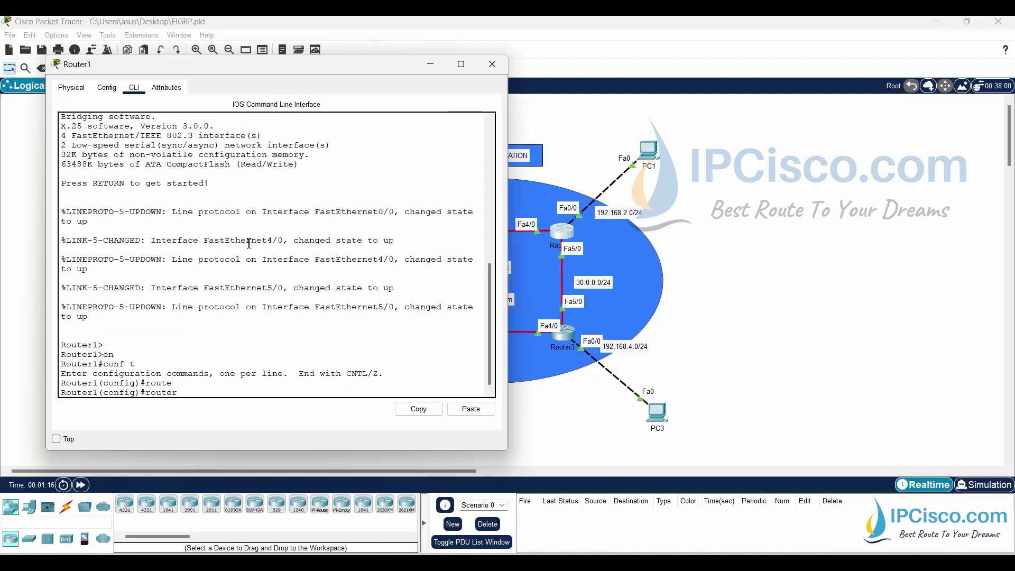
type("r eigr")
key("Tab")
type("100")
key("Return")
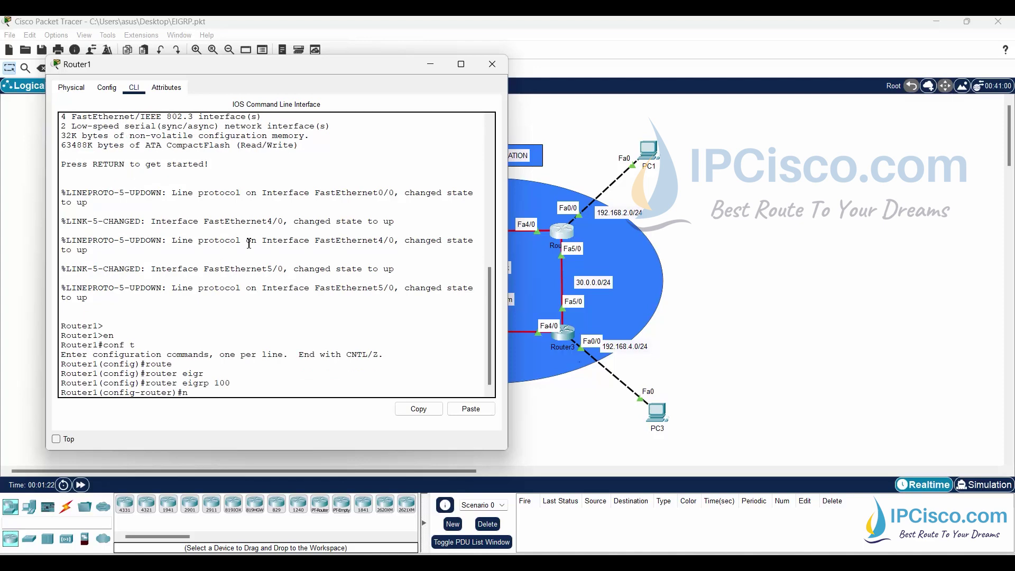
Advertise networks 10.0.0.0, 192.168.2.0 and 30.0.0.0 in Router1's EIGRP process
type("network 10.0.0.0")
key("Return")
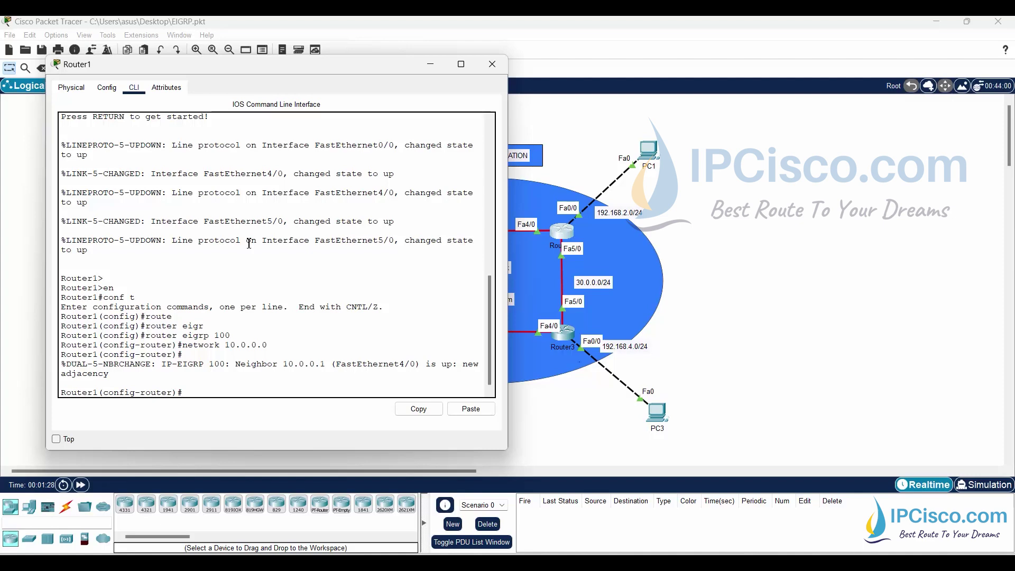
type("network 192.168.")
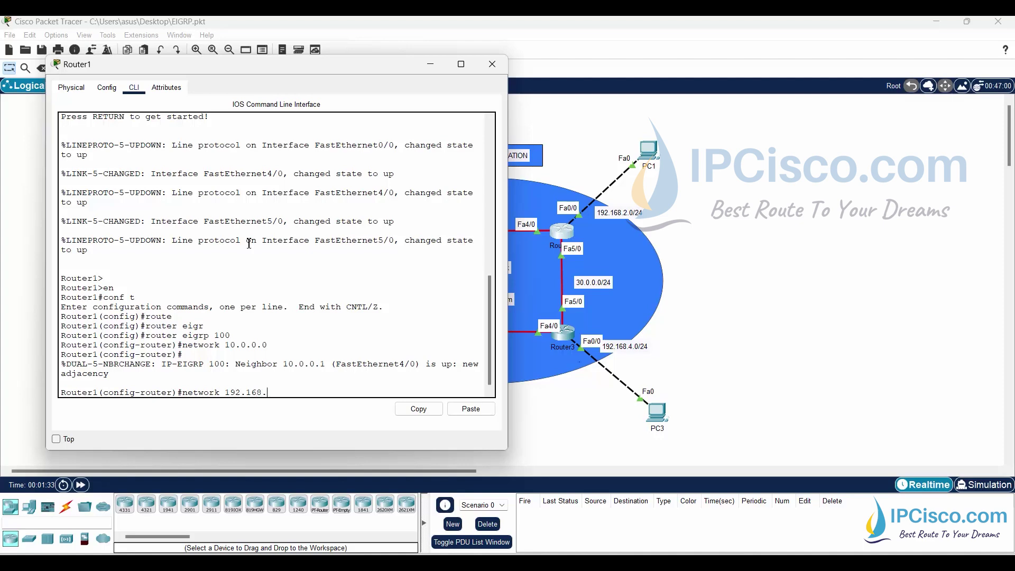
type("2.0")
key("Return")
type("nfig-router)#n")
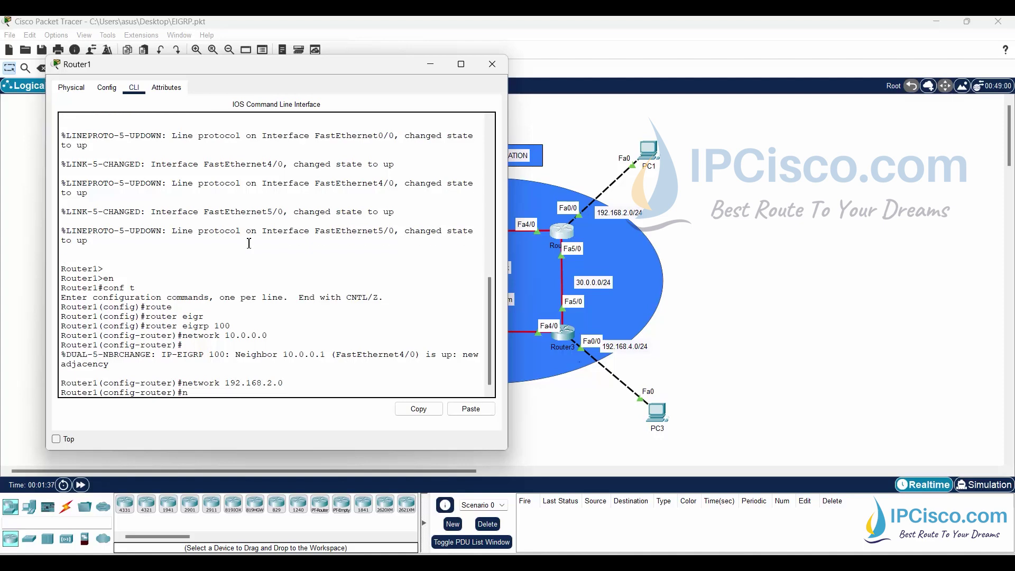
type("etwork 30.0.0.0")
key("Return")
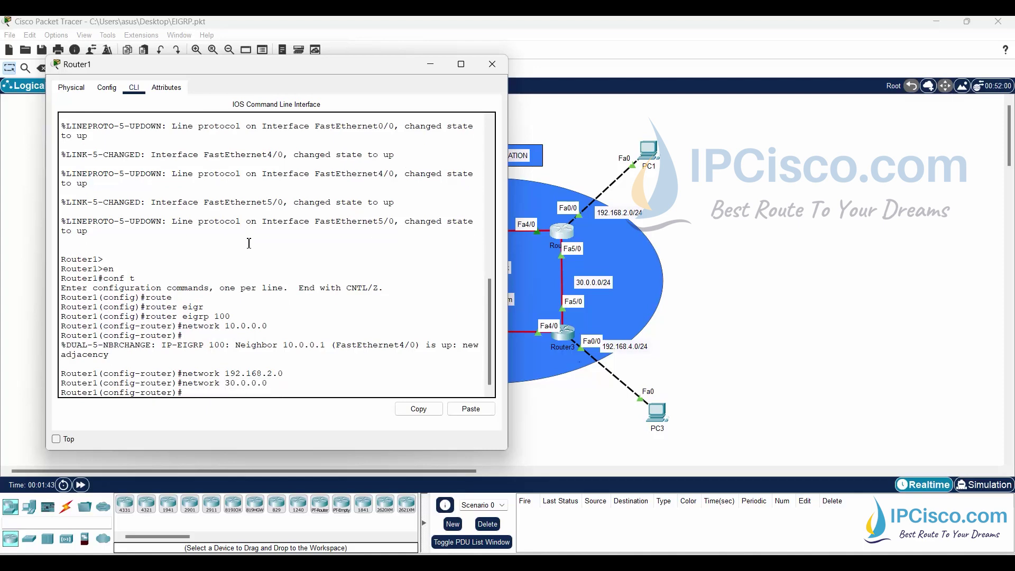
Disable EIGRP auto-summary on Router1 and return to privileged mode
type("no auto")
key("Tab")
key("Return")
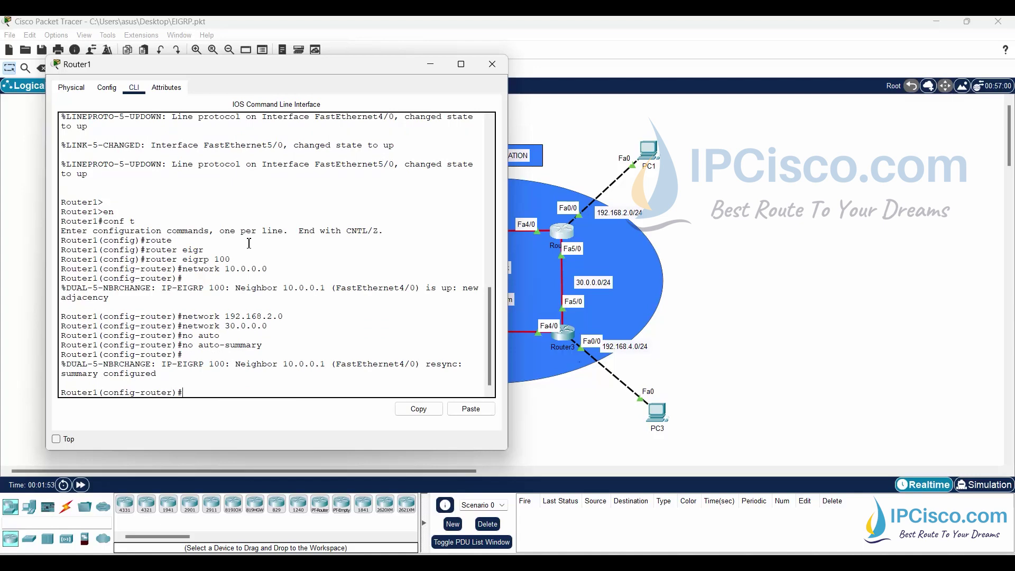
type("end")
key("Return")
key("Return")
key("Return")
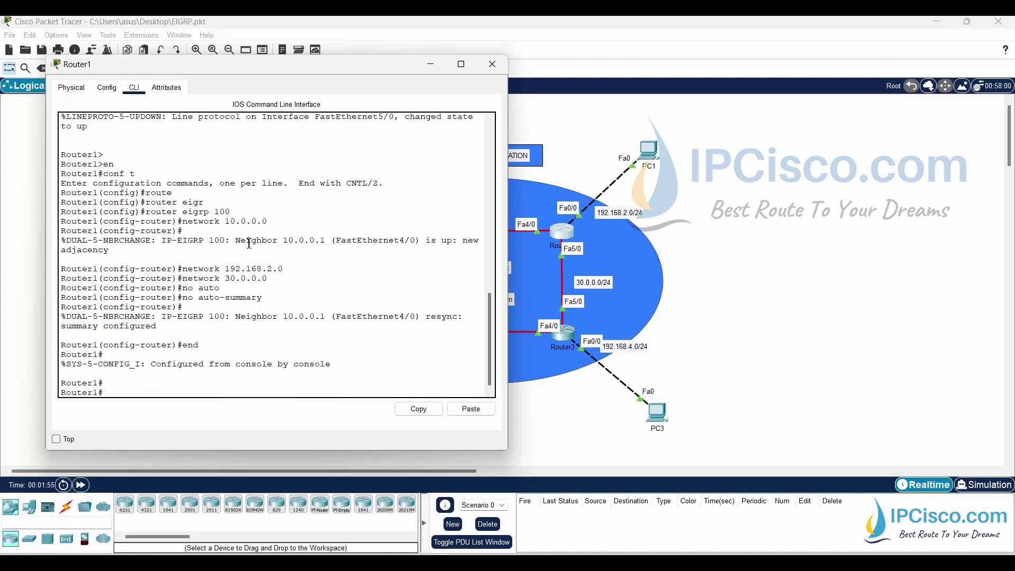
Save Router1's running configuration to startup-config, accepting the default destination filename
type("copy run")
key("Tab")
type("st")
key("Tab")
key("Return")
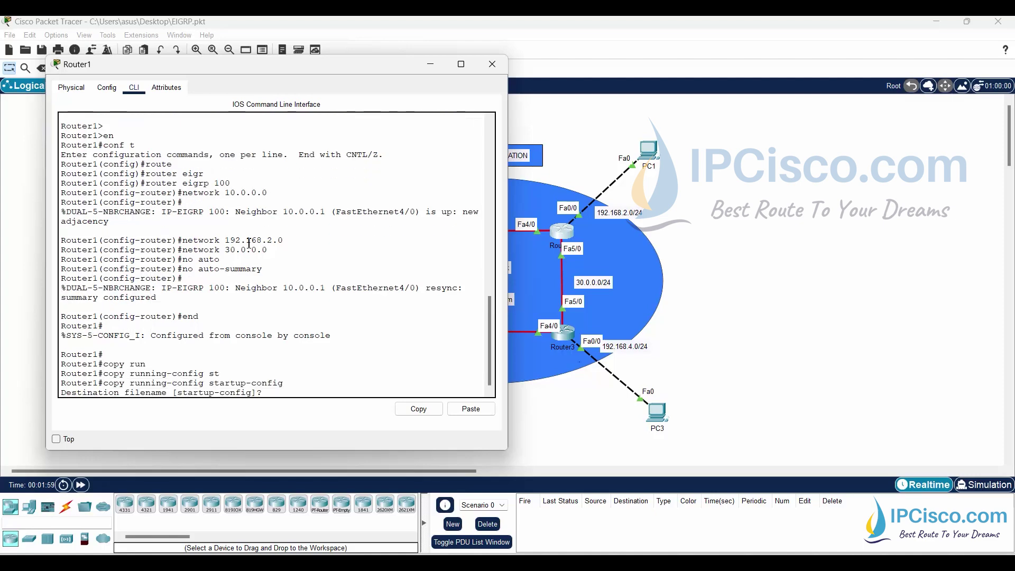
key("Return")
key("Return")
key("Return")
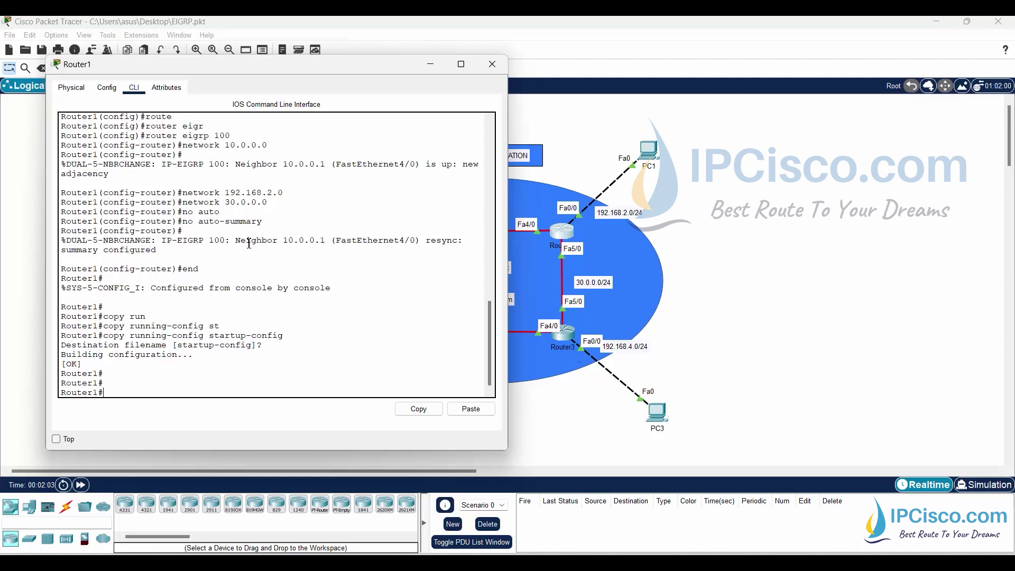
Display Router1's EIGRP neighbors with show ip eigrp neighbors and examine the neighbor entry
type("show ip eigrp neig")
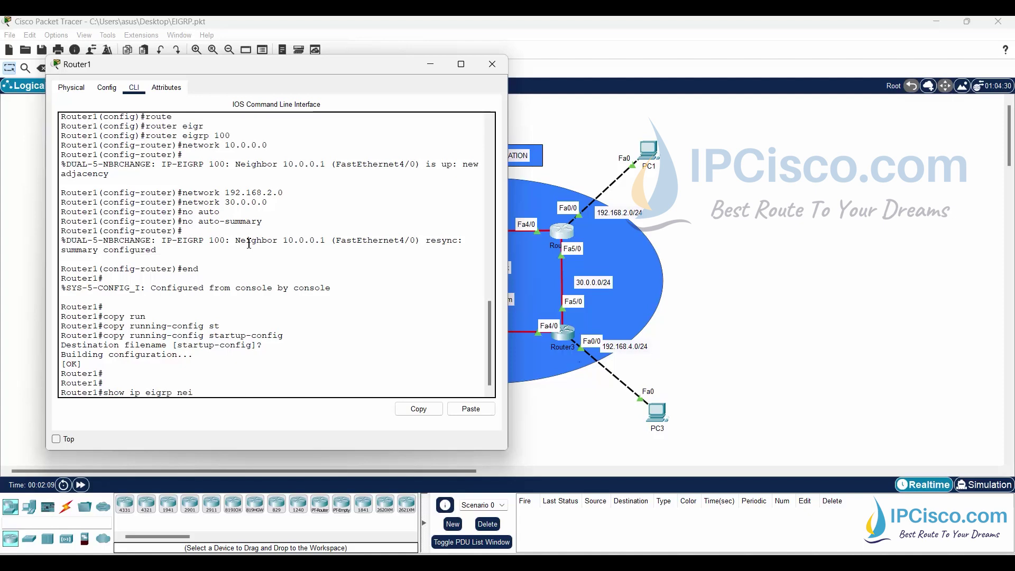
key("Tab")
key("Return")
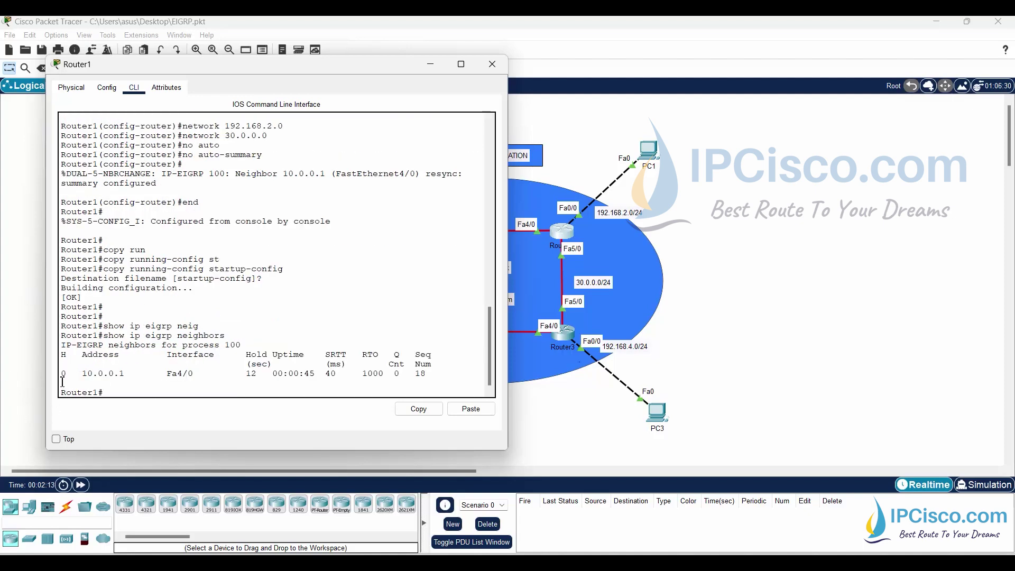
left_click_drag(61, 373, 433, 370)
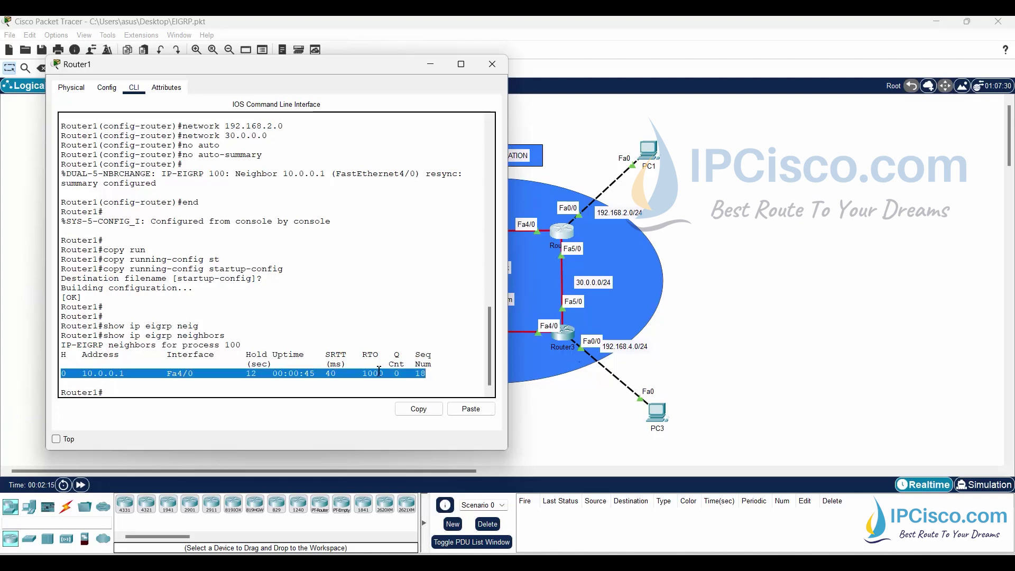
left_click(228, 391)
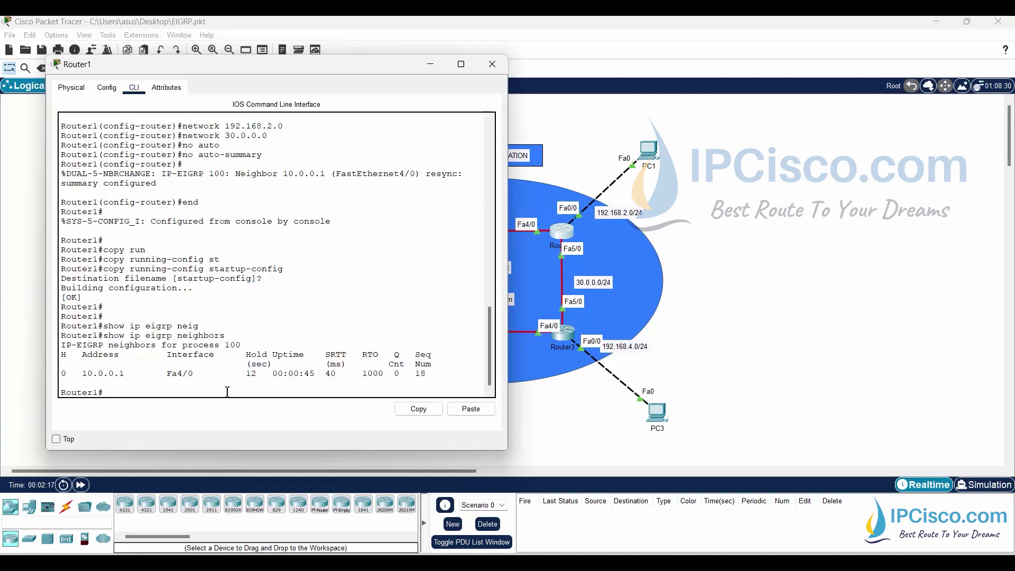
List the EIGRP interfaces on Router1 with show ip eigrp interfaces
type("show ip eigrp int")
key("Tab")
key("Return")
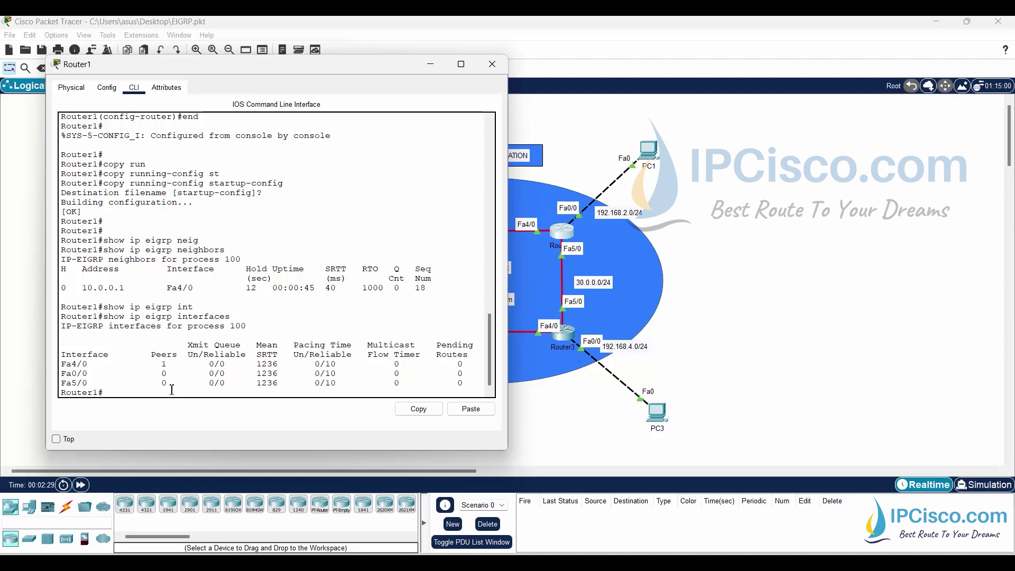
Display Router1's routing protocol settings with show ip protocols
type("show ip pro")
key("Tab")
key("Return")
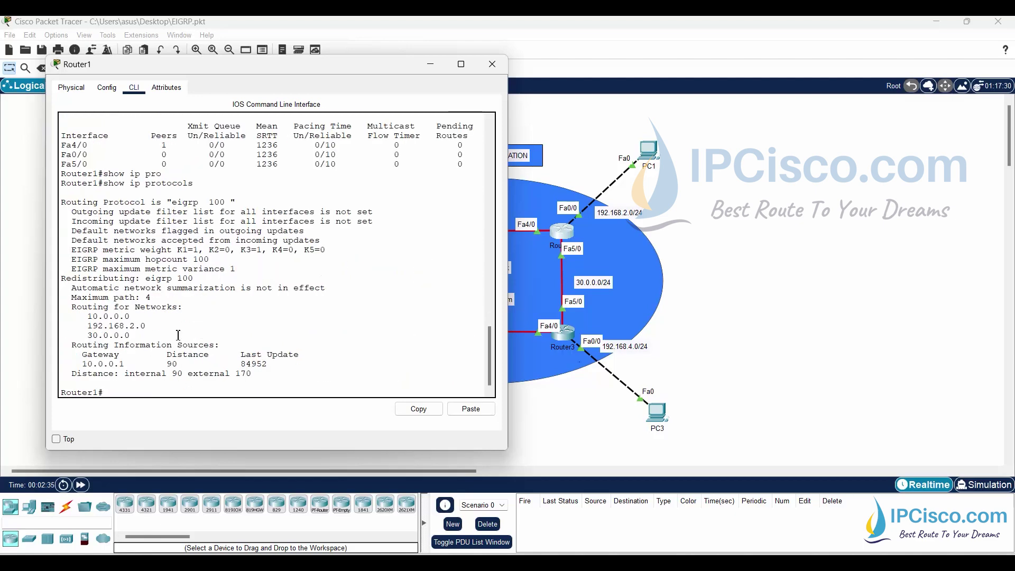
Minimize Router1's window and bring up Router2's command line, placed so that Router2's links in the topology stay visible
key("Return")
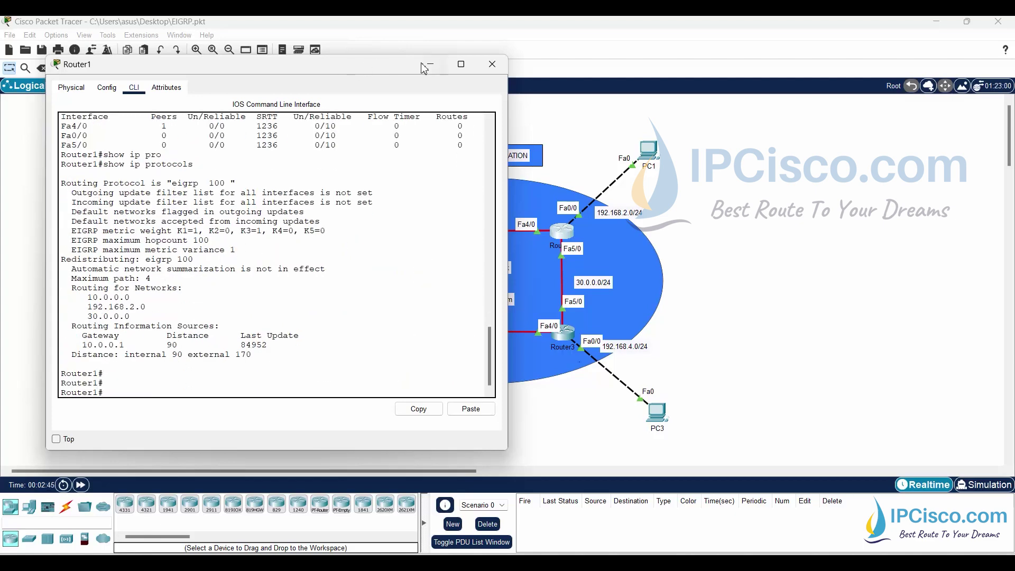
left_click(431, 64)
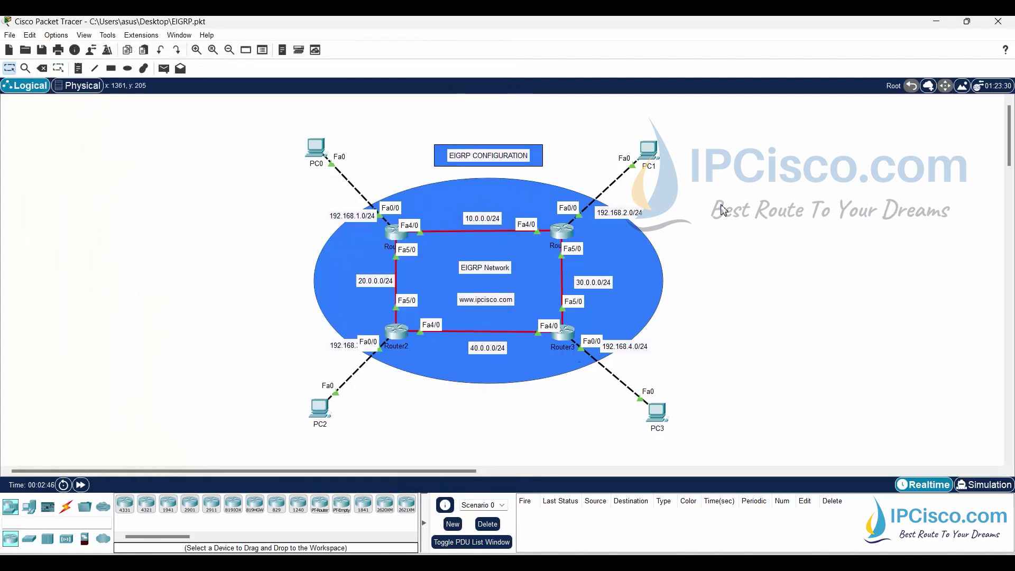
left_click(396, 332)
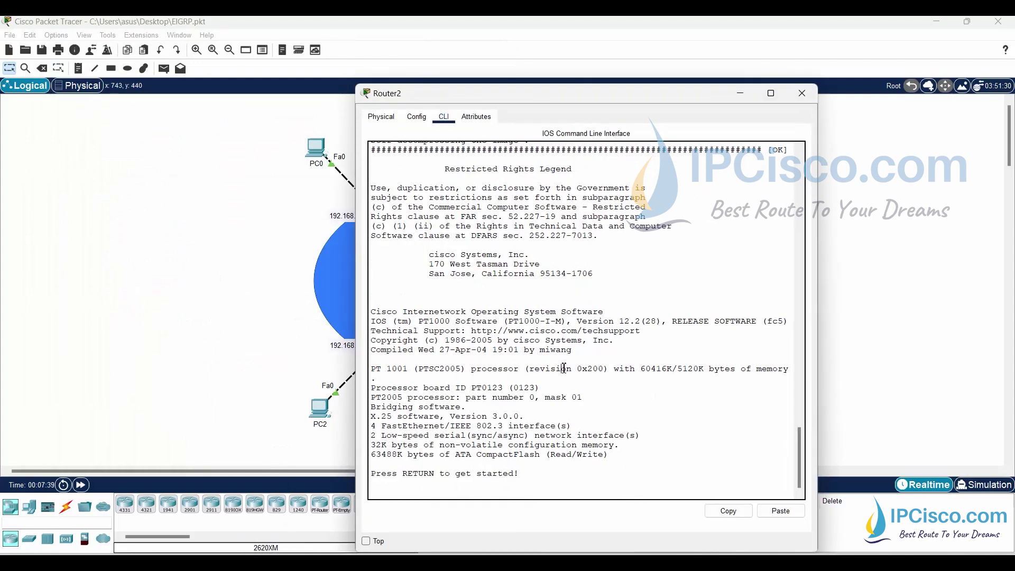
key("Return")
key("Return")
key("Return")
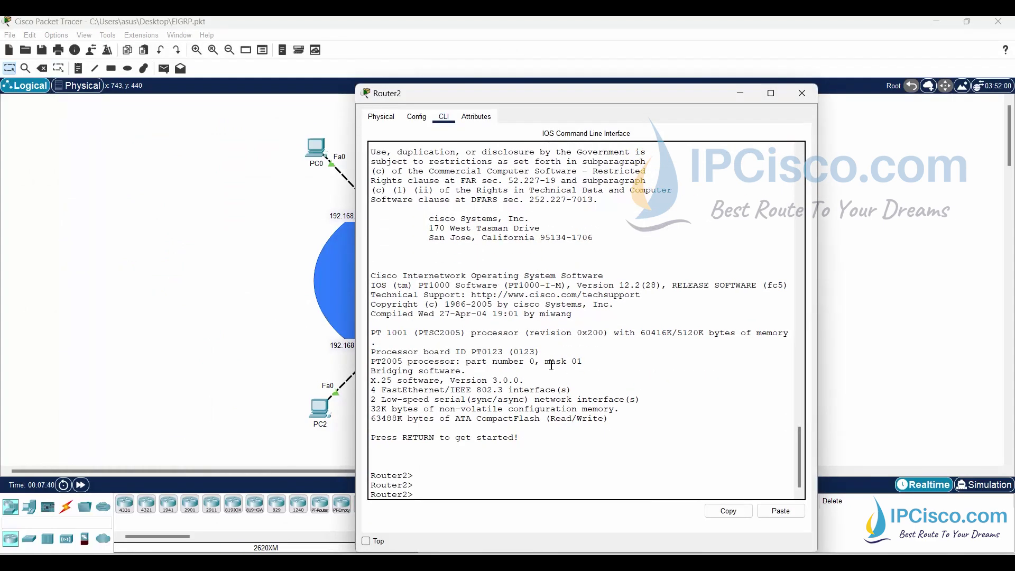
left_click_drag(562, 88, 735, 82)
key("Return")
key("Return")
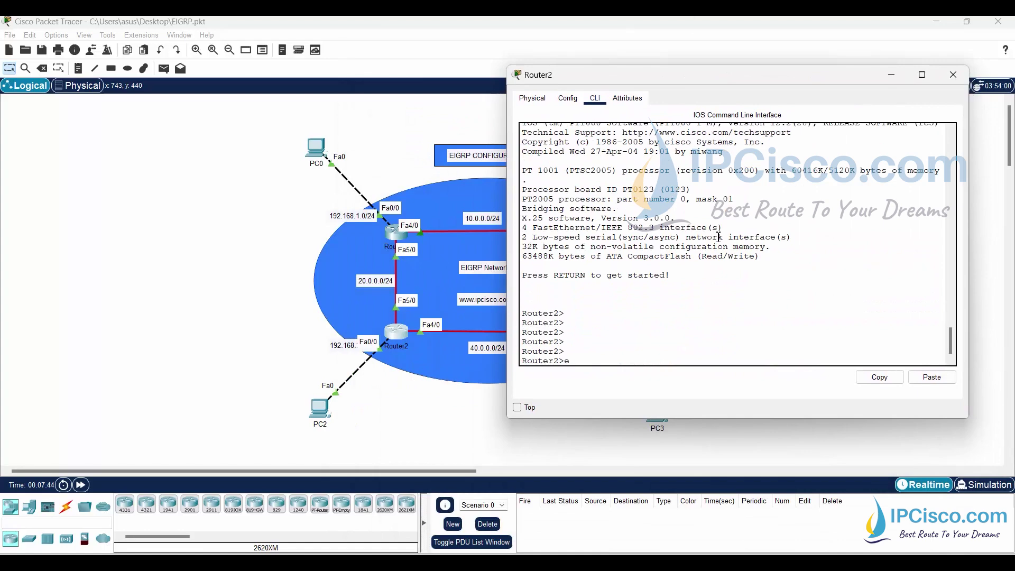
Enter global configuration mode on Router2 and start the EIGRP routing process with AS number 100
type("en")
key("Tab")
key("Return")
type("conf t")
key("Return")
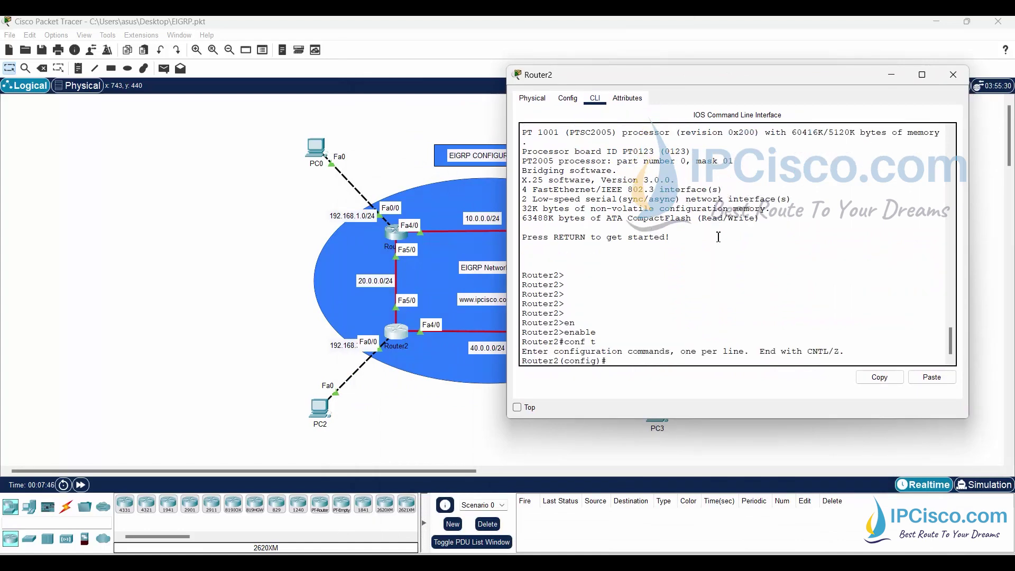
type("rou")
key("Tab")
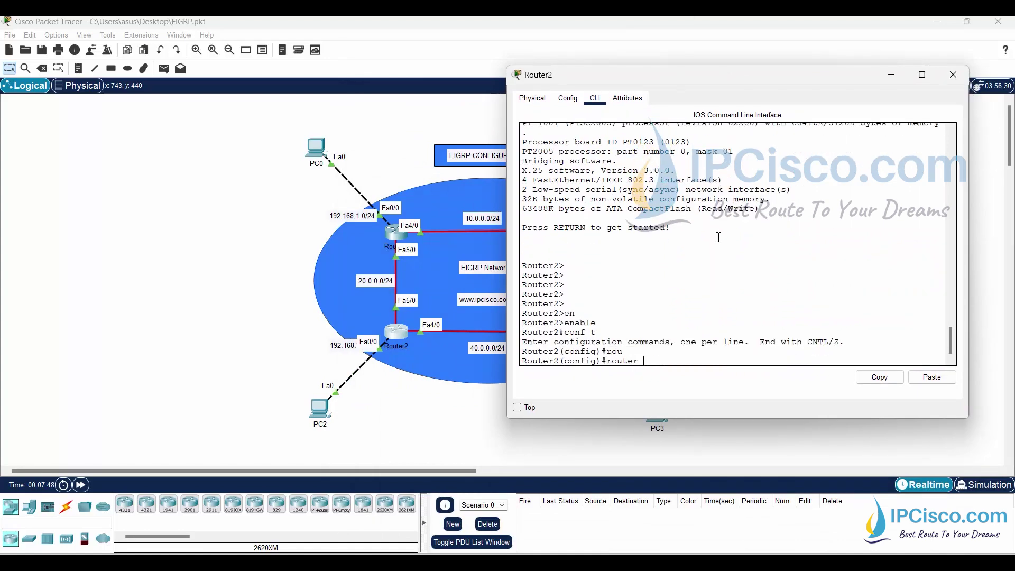
type("eigrp 100")
key("Return")
key("Return")
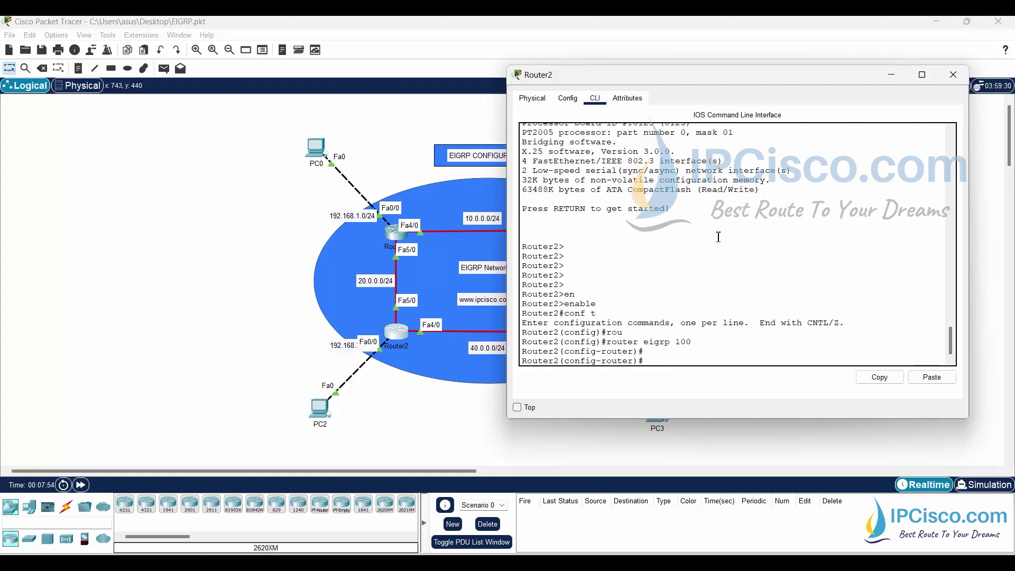
Add the networks 20.0.0.0, 40.0.0.0 and 192.168.3.0 to EIGRP 100 on Router2
type("network 20.0.0.0")
key("Return")
key("Return")
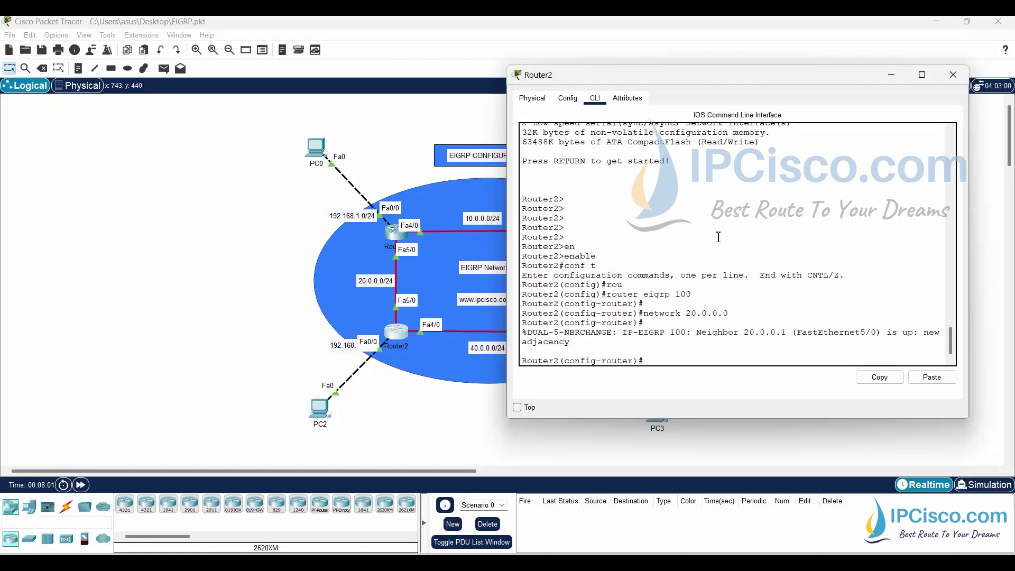
type("network 40.0.0.0")
key("Return")
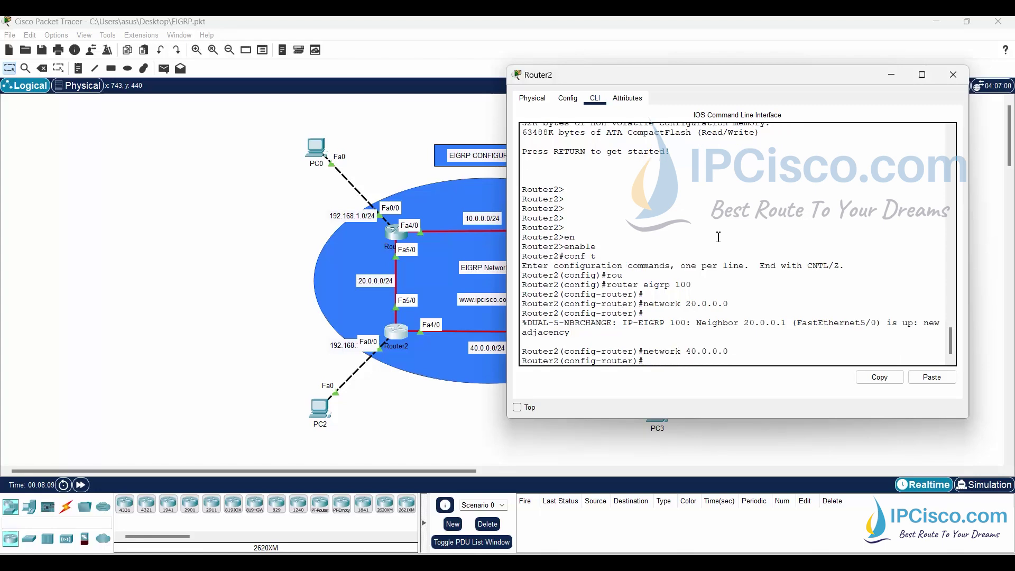
type("network 192.168.3.0")
key("Return")
key("Return")
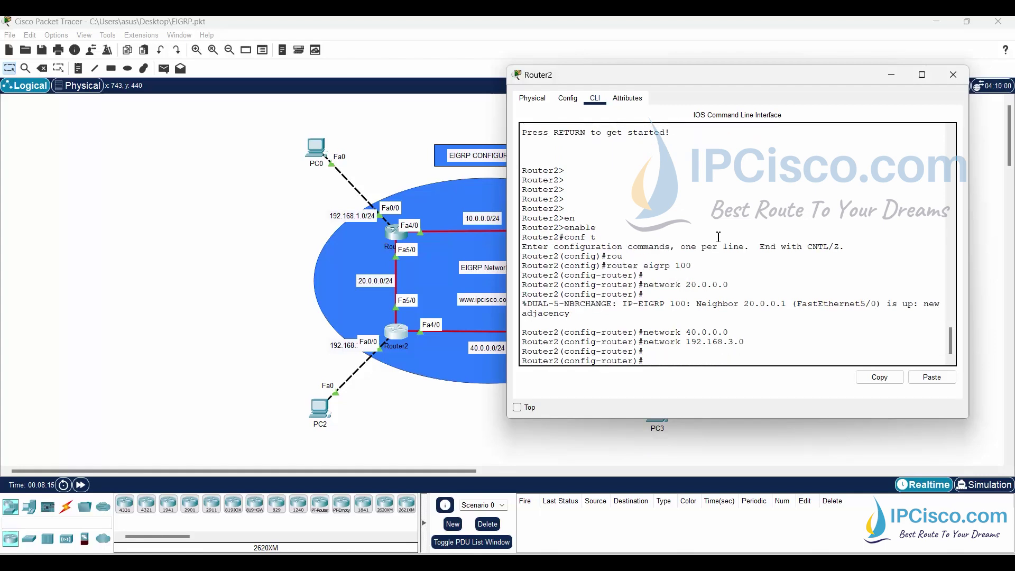
Disable automatic summarization for EIGRP 100 on Router2 with no auto-summary
type("no au")
key("Tab")
key("Return")
key("Return")
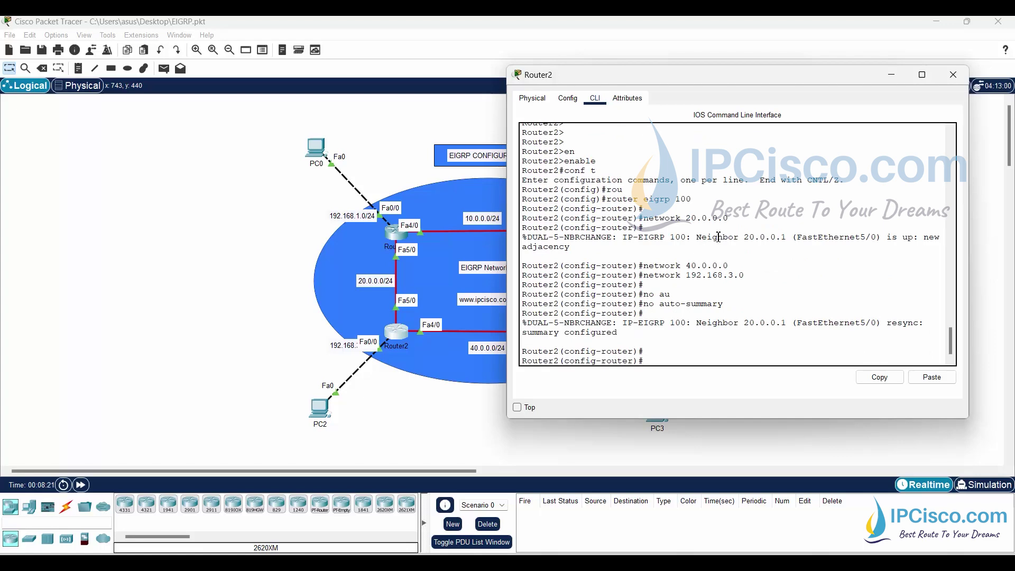
Make all of Router2's EIGRP interfaces passive with passive-interface default
type("passive")
type(" in")
key("BackSpace")
key("BackSpace")
key("Tab")
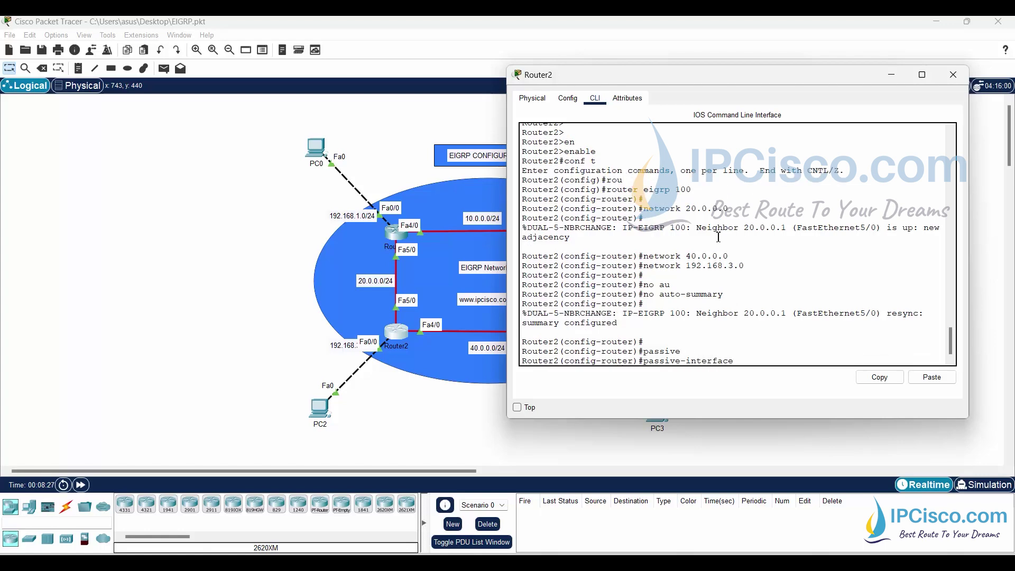
type("edf")
key("BackSpace")
key("BackSpace")
key("BackSpace")
type("defa")
key("Tab")
key("Return")
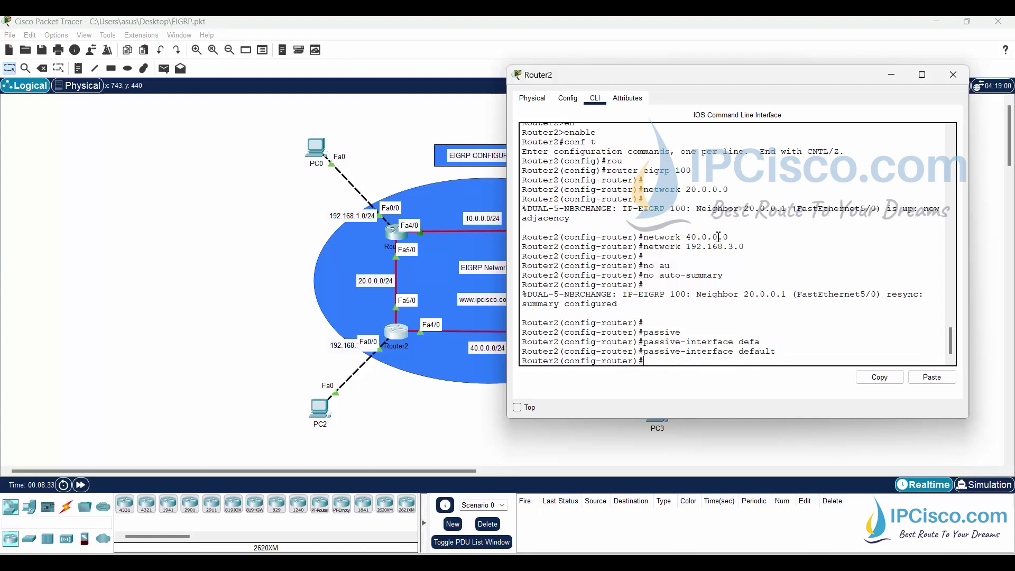
Exempt fastethernet5/0 on Router2 from passive mode with no passive-interface, and return to privileged EXEC mode
type("no pas")
key("Tab")
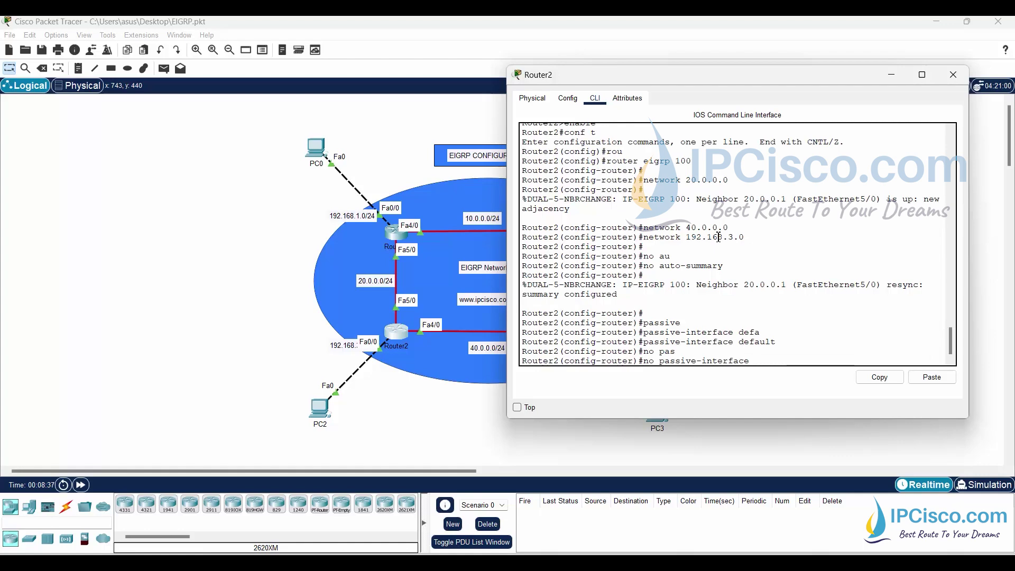
type("fastethetrne50")
key("Tab")
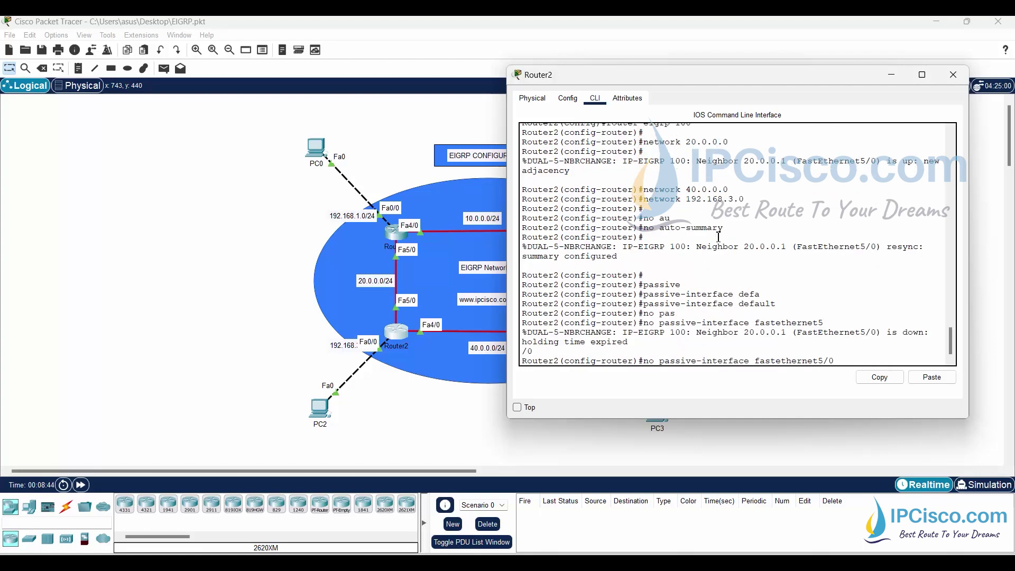
key("Return")
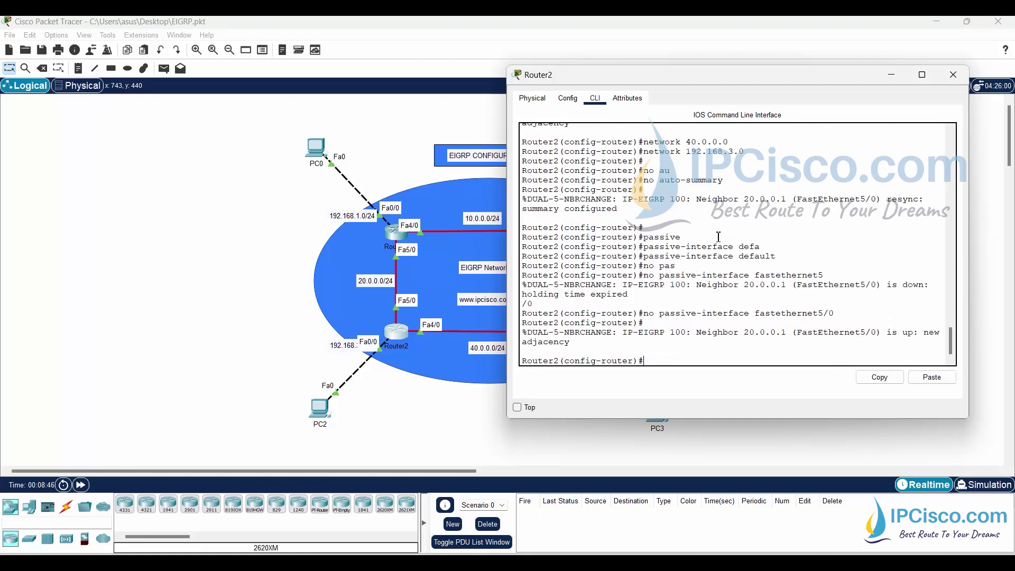
key("Return")
key("Return")
type("end")
key("Return")
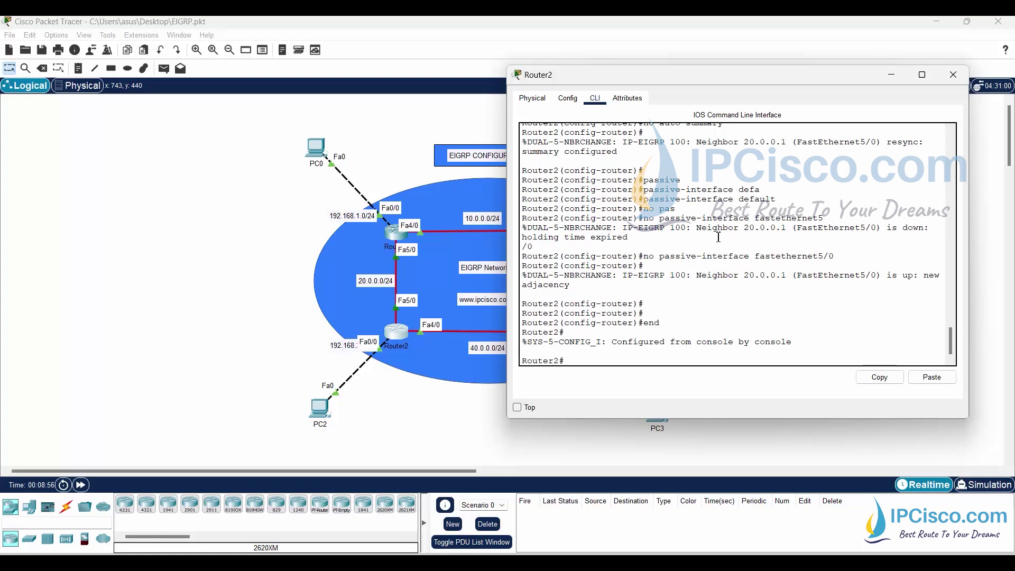
Save Router2's running configuration to startup-config, accepting the default destination filename
type("copy run st")
key("Return")
key("Return")
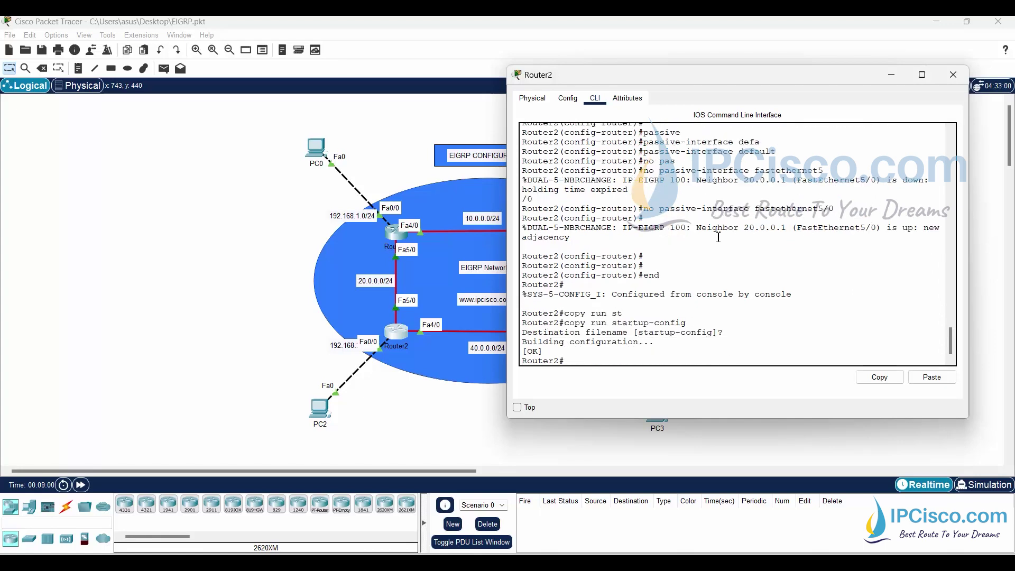
key("Return")
Display Router2's EIGRP neighbors with show ip eigrp neighbors
type("shwo ip")
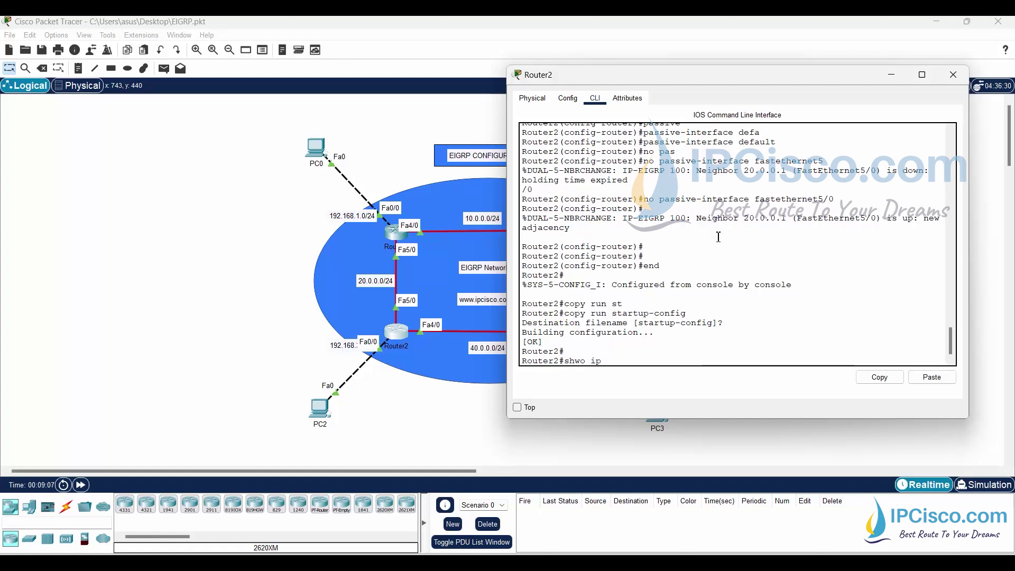
type(" eigrp neigh")
key("Tab")
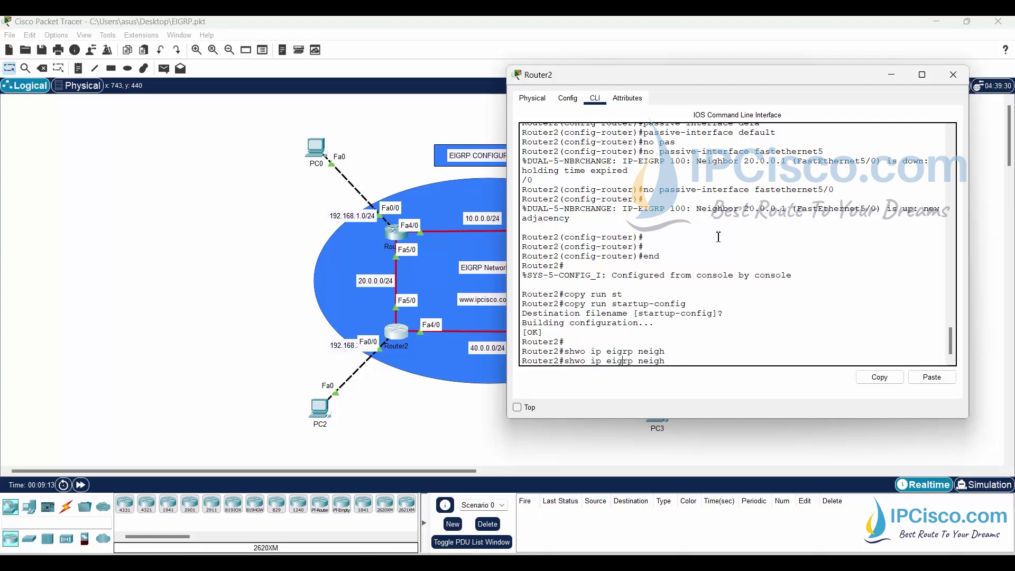
key("Left")
key("Left")
key("Left")
key("Left")
key("Left")
key("Left")
key("Left")
key("BackSpace")
key("BackSpace")
type("ow")
key("Tab")
key("Return")
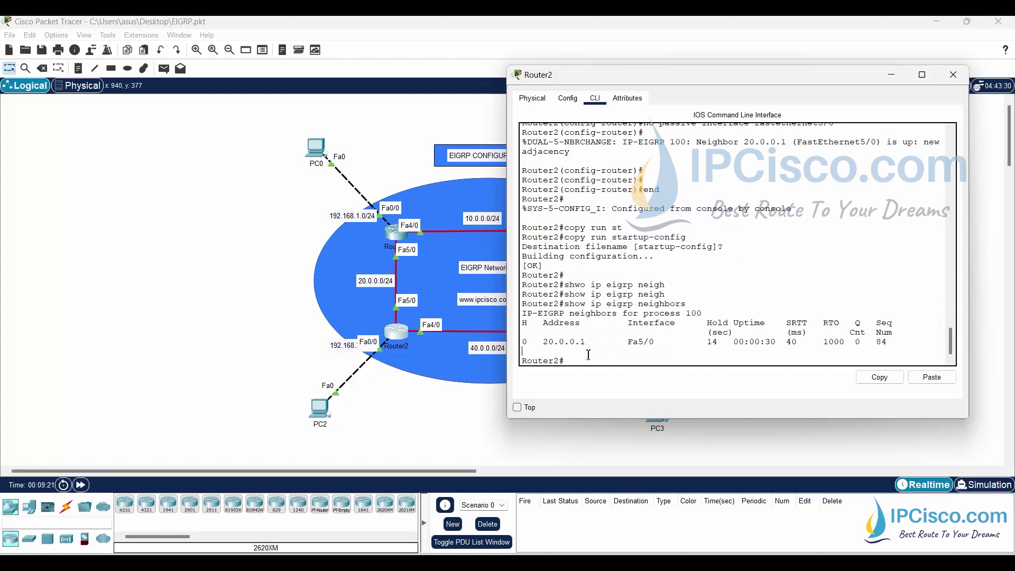
List the EIGRP interfaces on Router2 with show ip eigrp interfaces
type("sjhow")
key("BackSpace")
key("BackSpace")
key("BackSpace")
key("BackSpace")
type("how ip eigrp interface")
key("Tab")
key("Return")
key("Return")
key("Return")
key("Return")
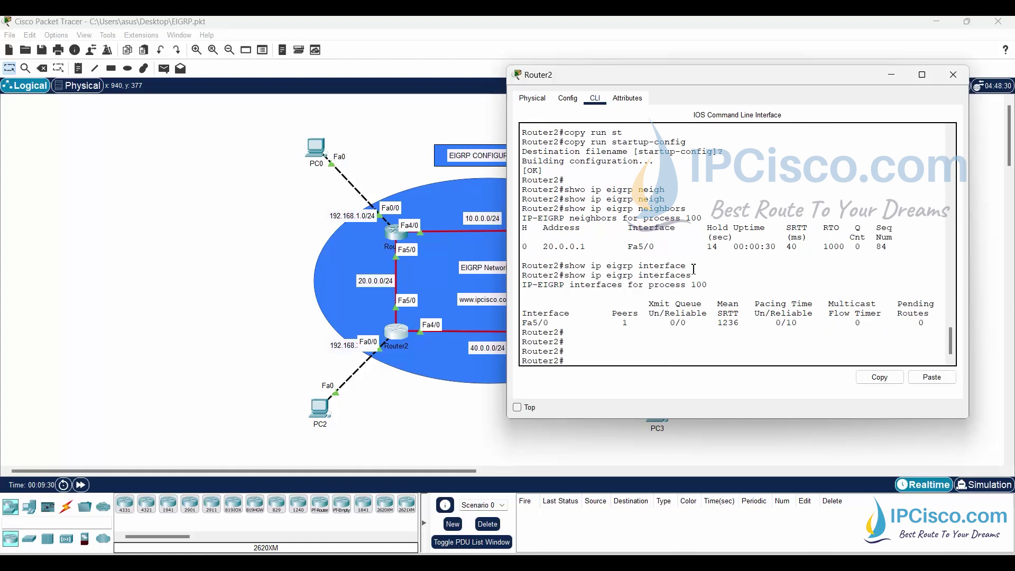
Minimize Router2's window and open Router3's command line, placed so that Router3's links in the topology stay visible
left_click(888, 77)
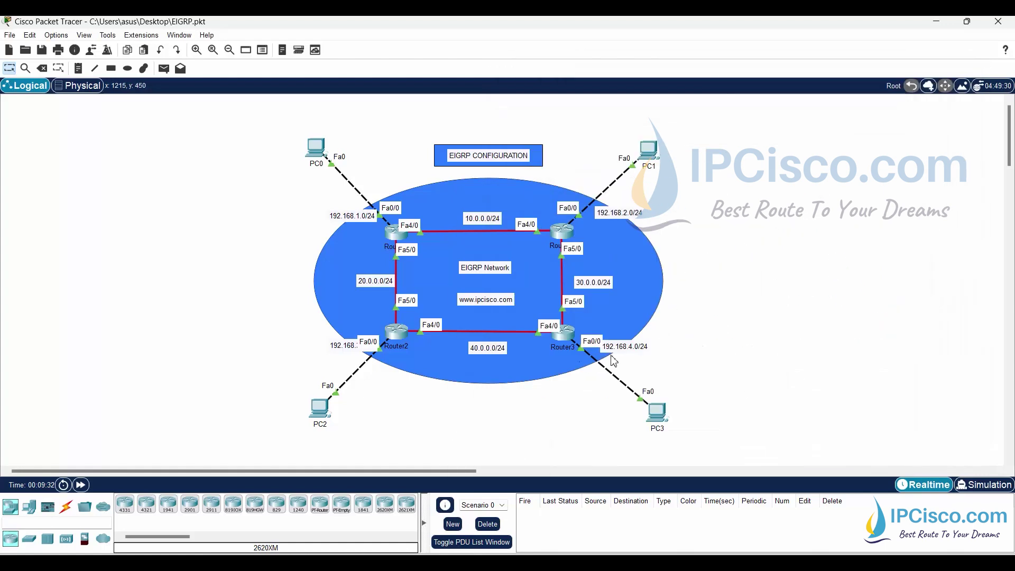
left_click(567, 333)
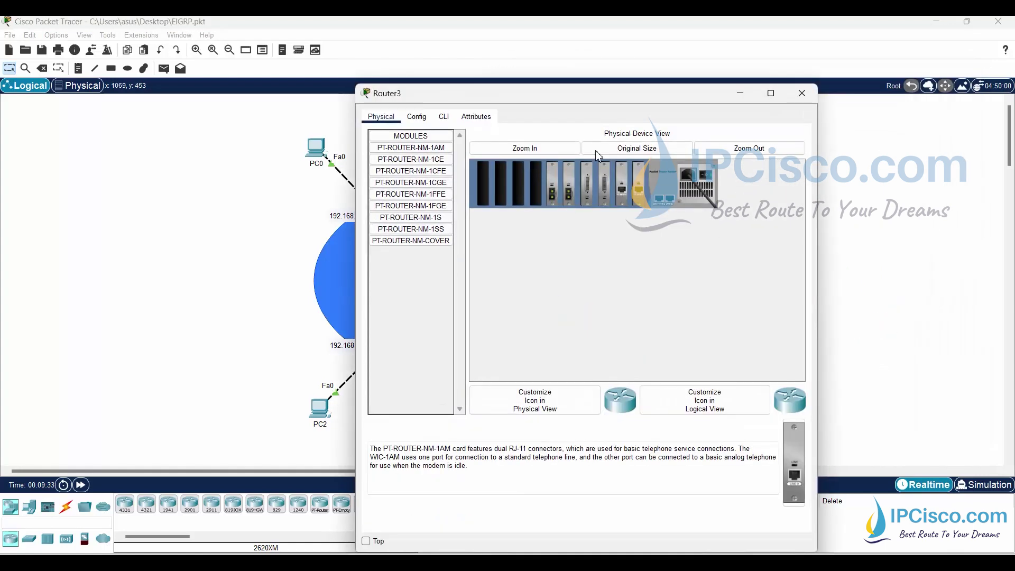
left_click(443, 116)
left_click_drag(521, 85, 268, 72)
left_click(196, 288)
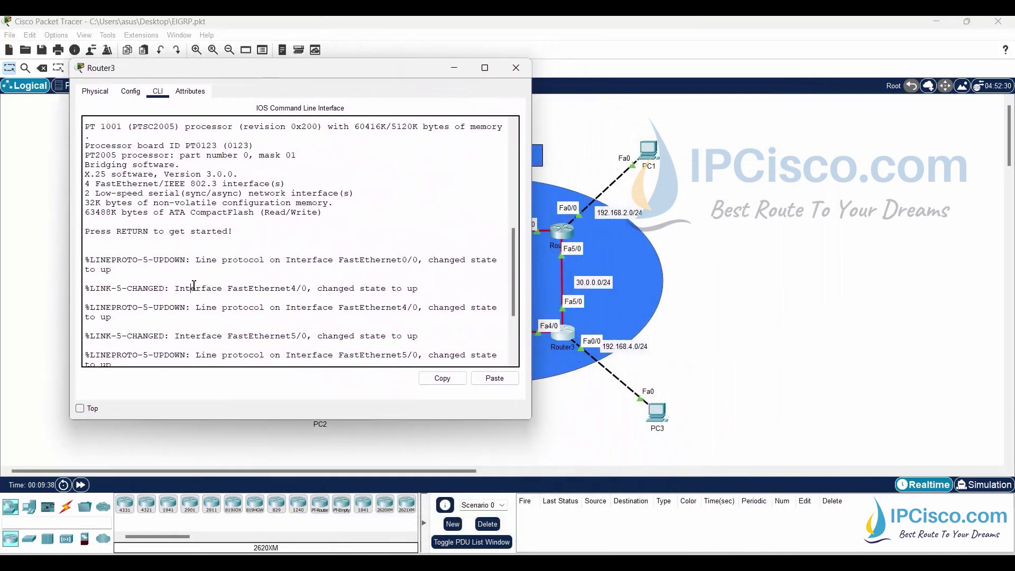
Enter global configuration mode on Router3 and start the EIGRP routing process with AS number 100
key("Return")
key("Return")
key("Return")
type("en")
key("Return")
type("conf t")
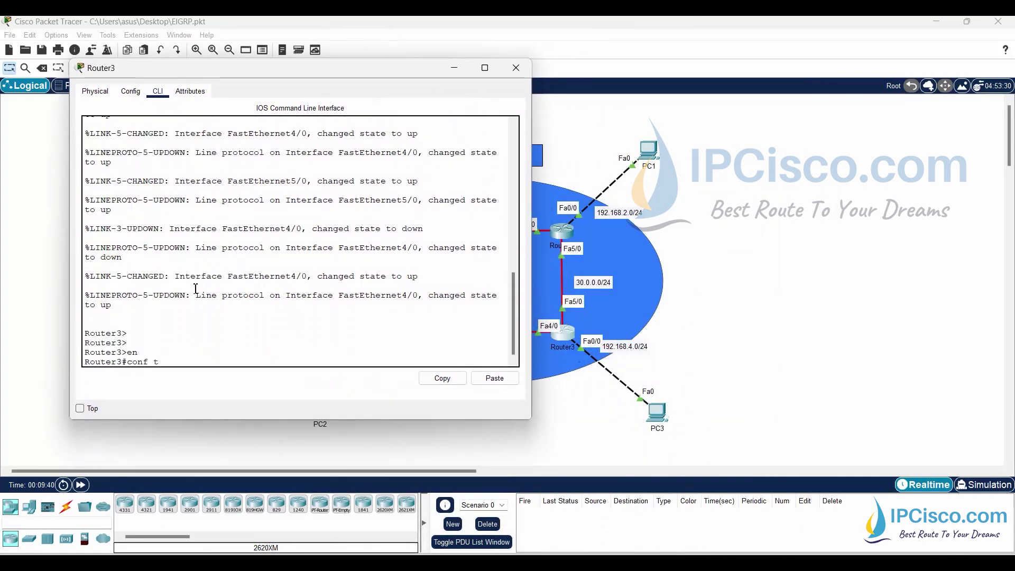
key("Return")
type("router")
key("Tab")
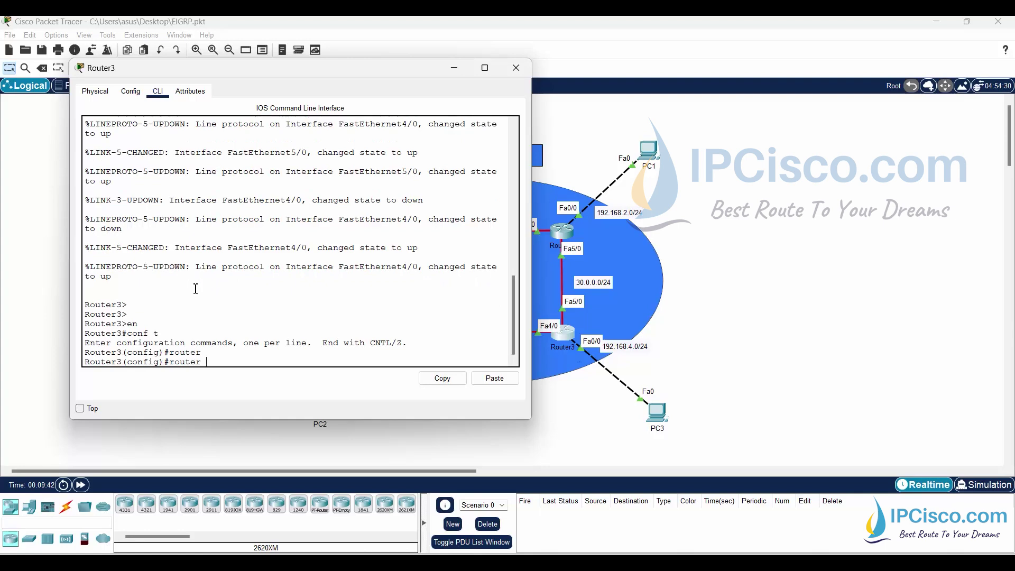
type("eigrp 100")
key("Return")
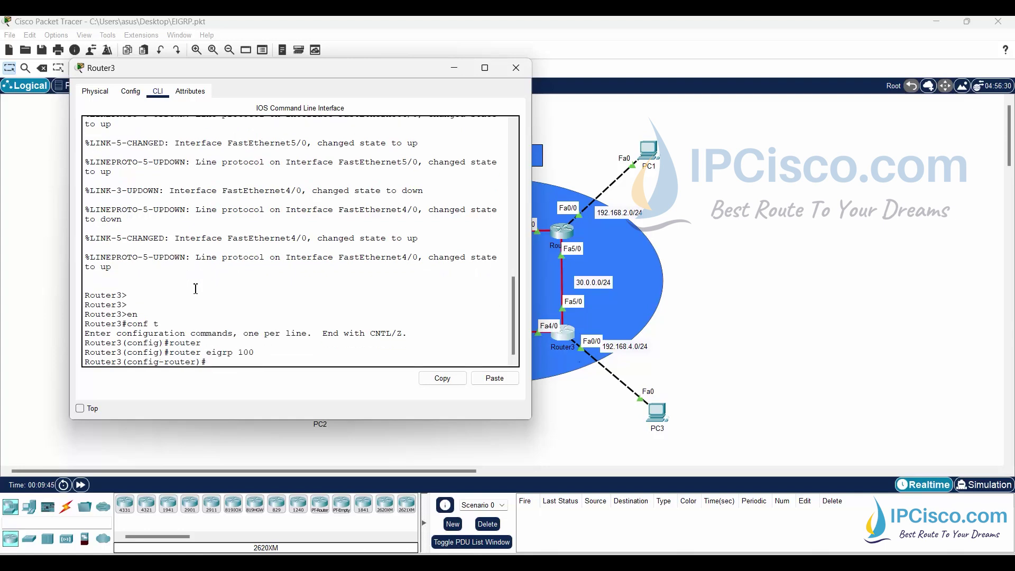
Add the networks 192.168.4.0, 30.0.0.0 and 40.0.0.0 to EIGRP 100 on Router3
type("network")
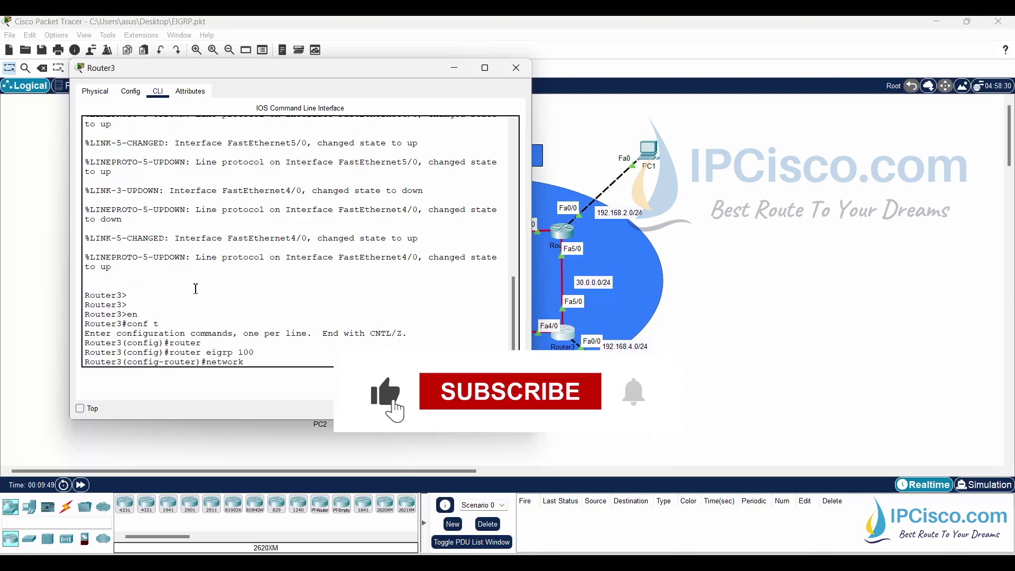
type(" 19")
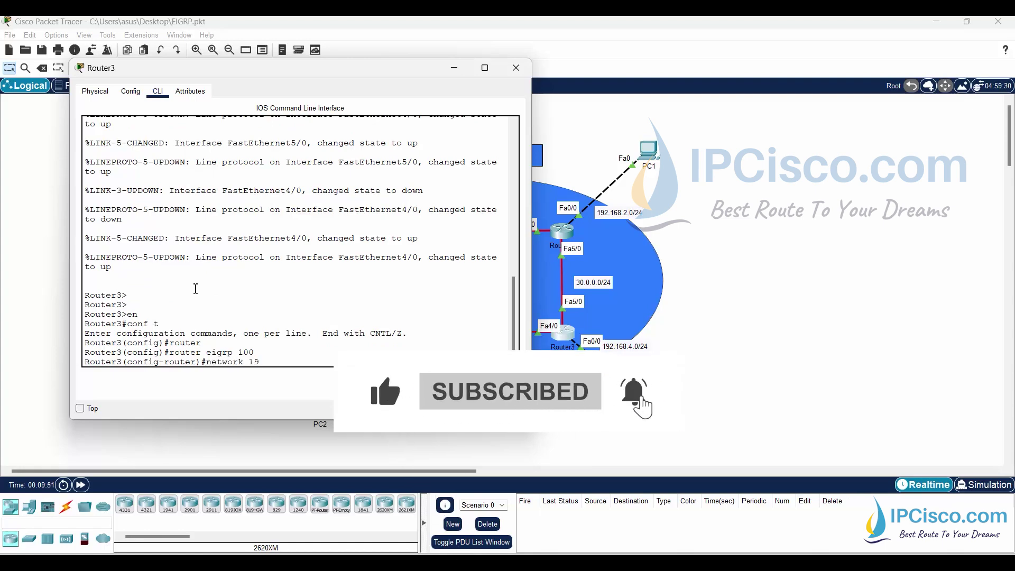
type("2.168.")
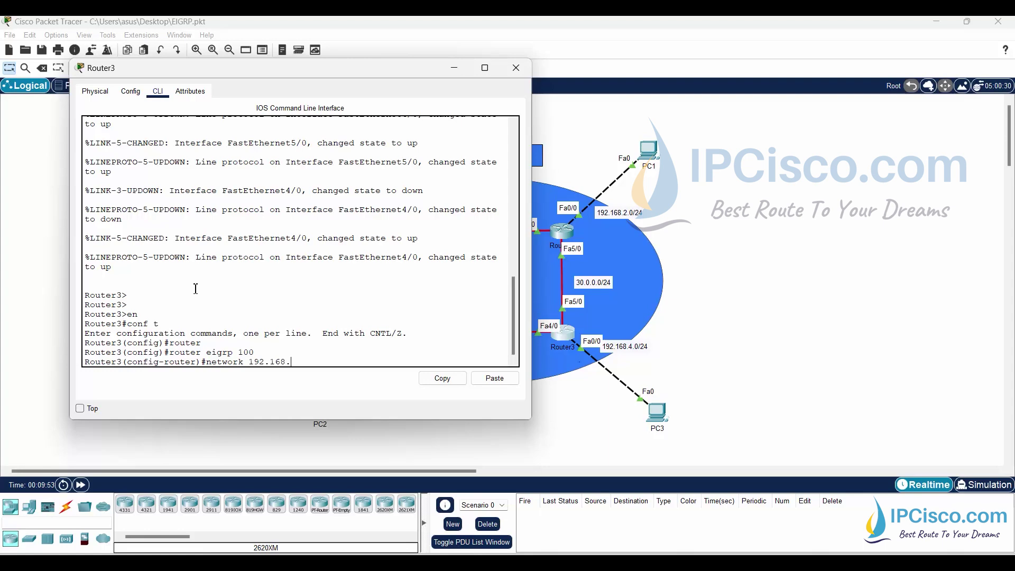
type("4.0")
key("Return")
type("network")
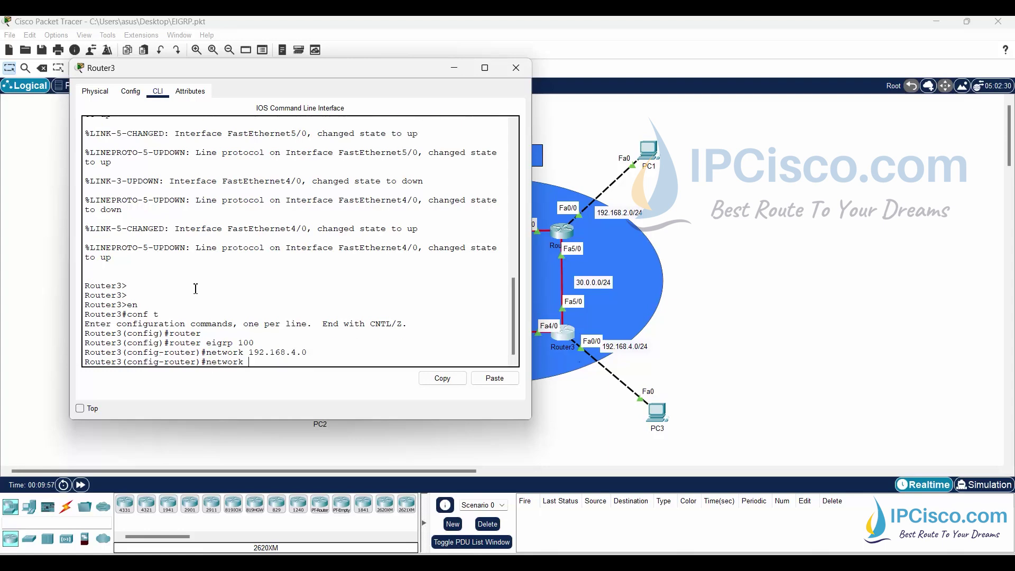
type(" 30.0.0.0")
key("Return")
key("Return")
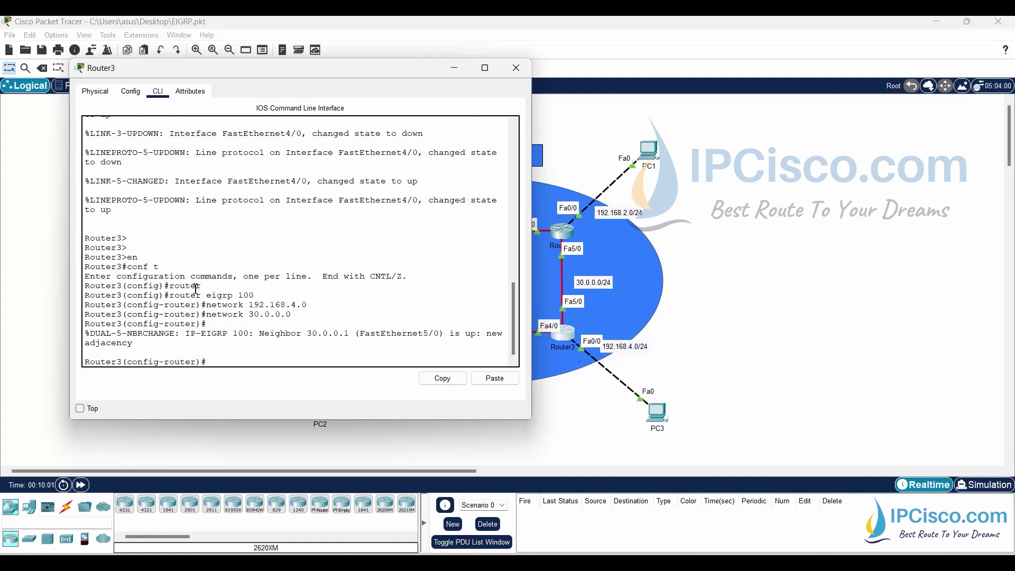
type("network 40.0.0.0")
key("Return")
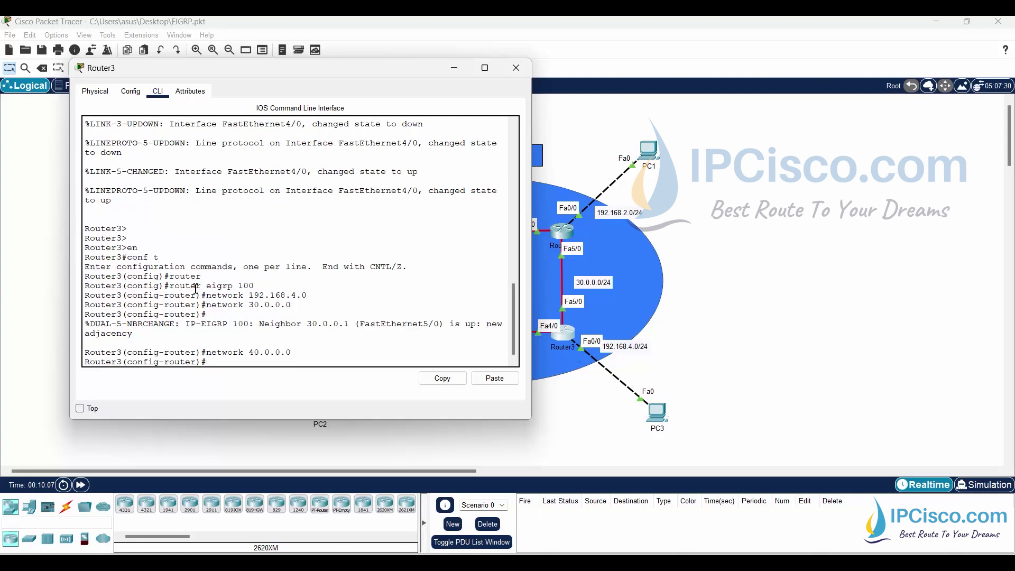
Disable automatic summarization for EIGRP 100 on Router3 with no auto-summary, keeping the topology visible beside the router's window
left_click_drag(283, 73, 815, 105)
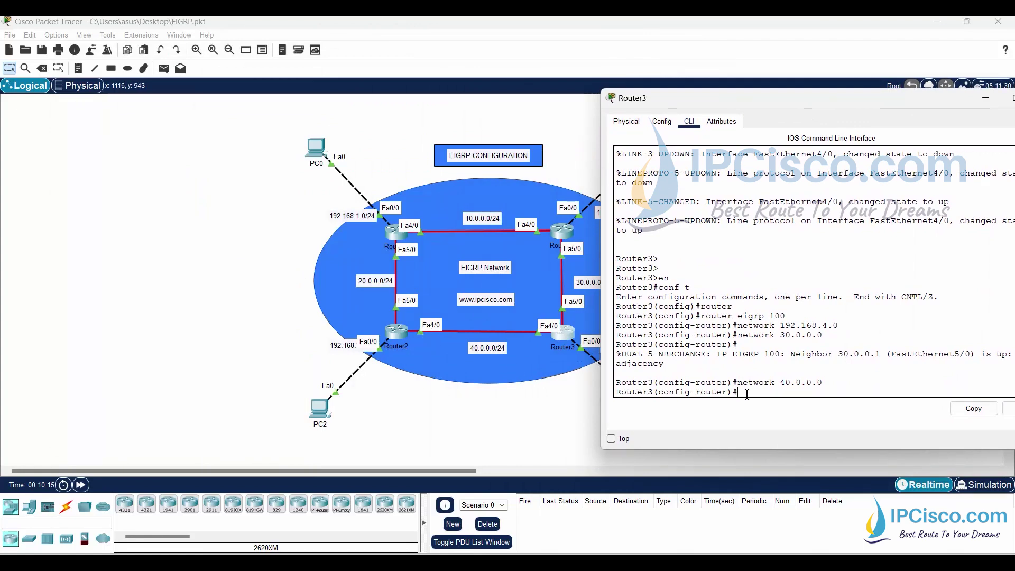
type("au")
key("Tab")
key("Return")
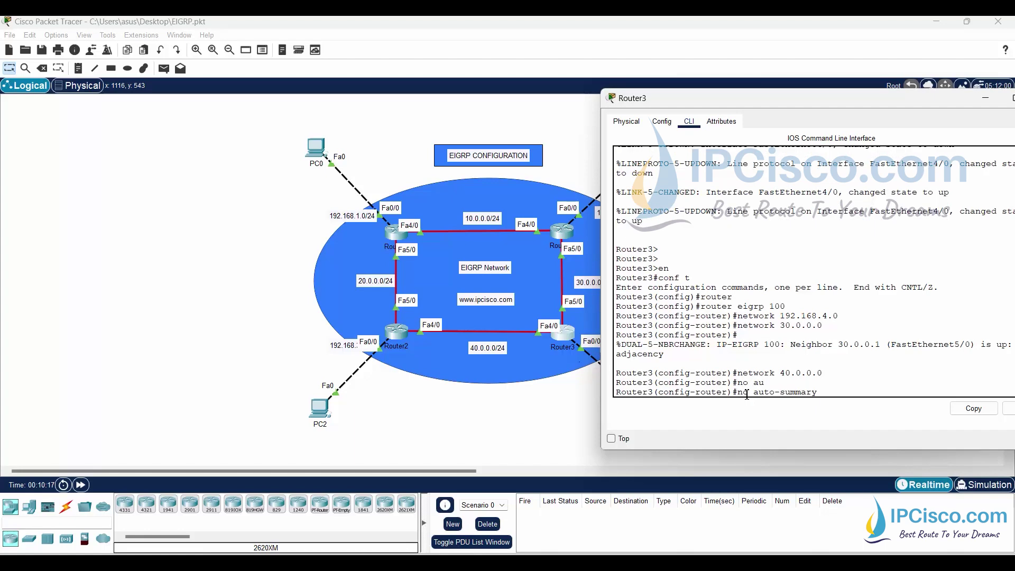
key("Return")
key("Return")
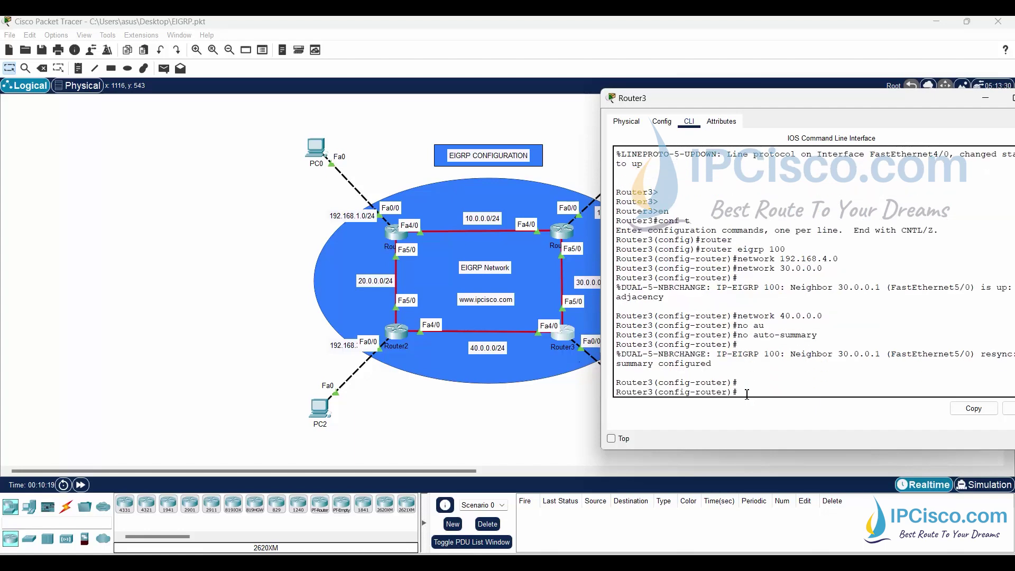
Leave configuration mode on Router3 and save the running configuration to startup-config under the default destination filename
type("end")
key("Return")
key("Return")
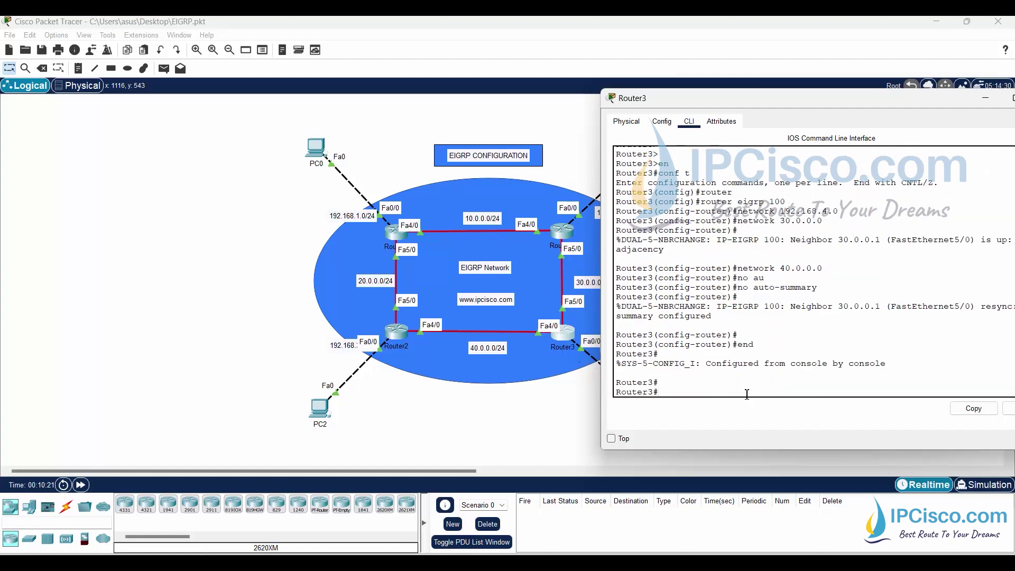
type("copy run st")
key("Tab")
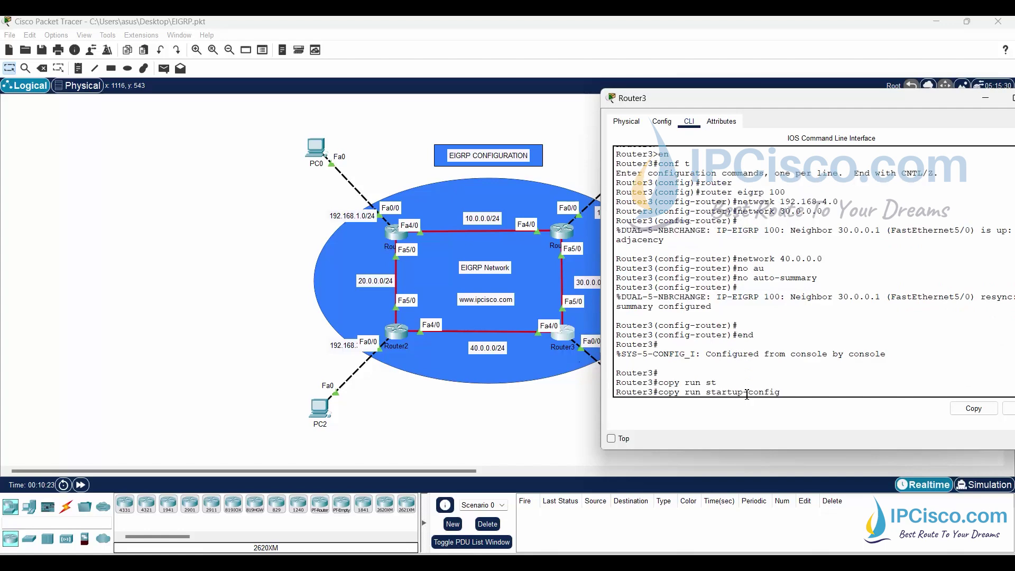
key("Return")
key("Return")
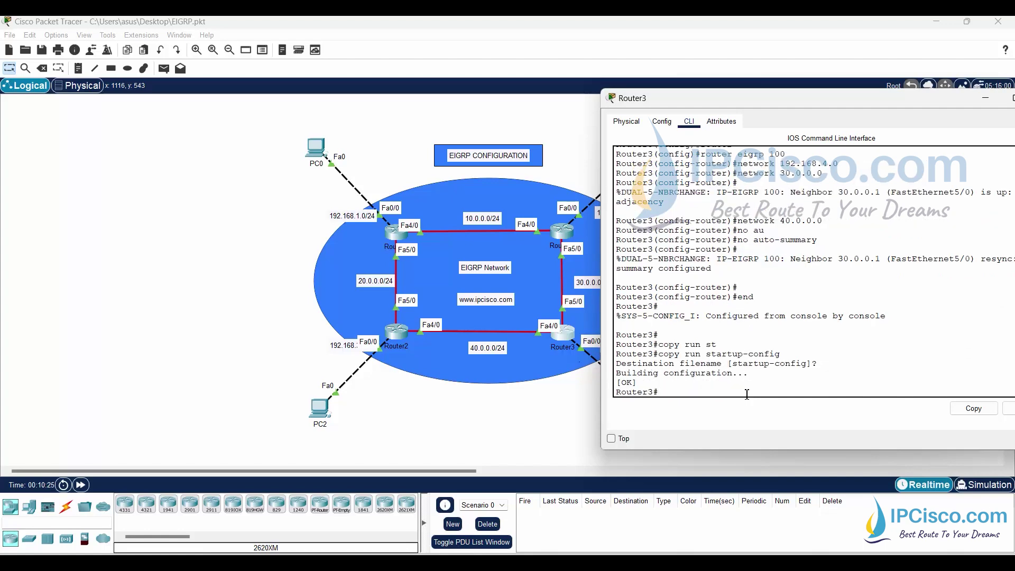
List Router3's EIGRP neighbors with show ip eigrp neighbors and examine the neighbor's address
type("show ip eigr")
key("Tab")
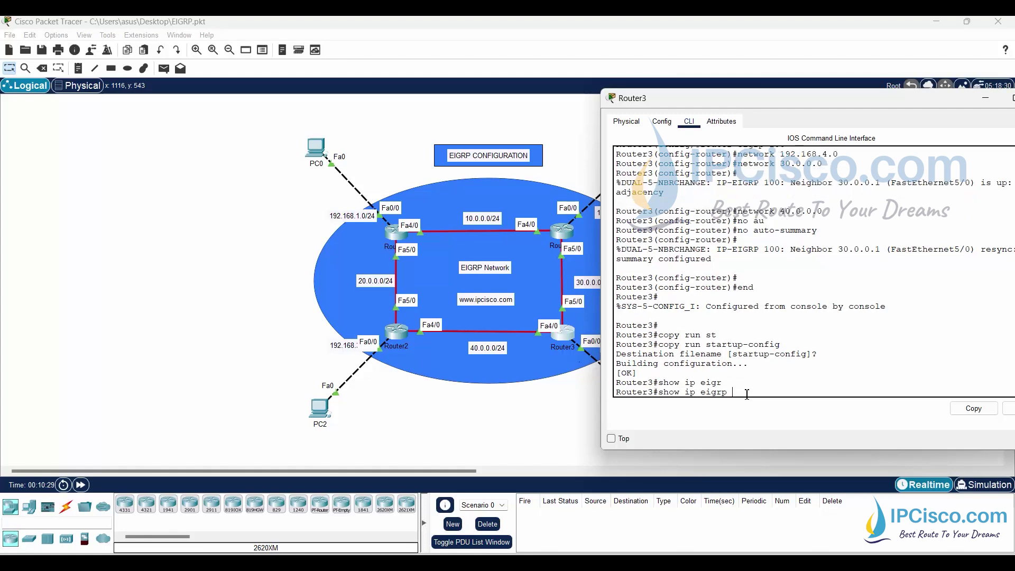
type("ne")
key("Tab")
key("Return")
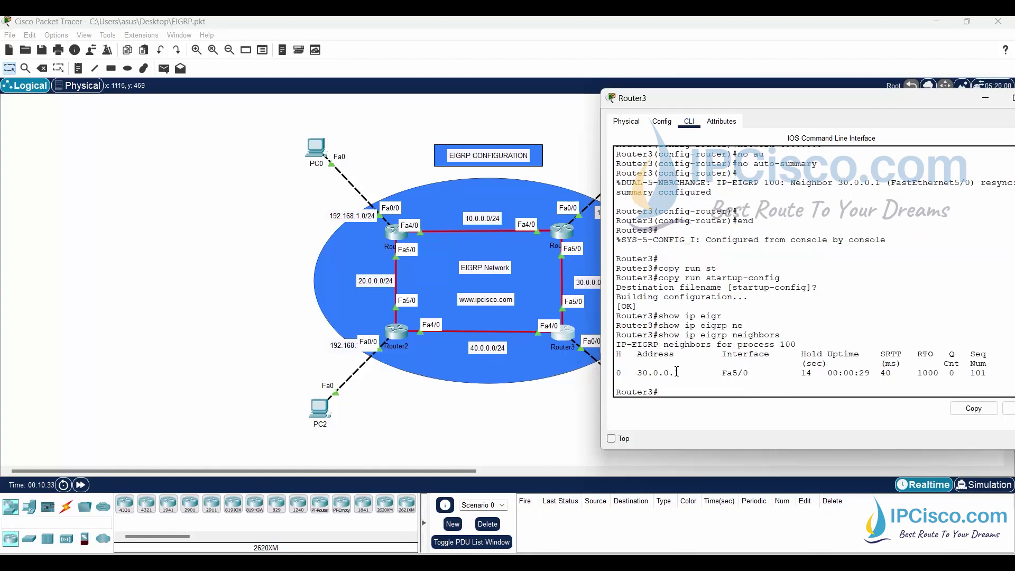
left_click_drag(679, 373, 608, 355)
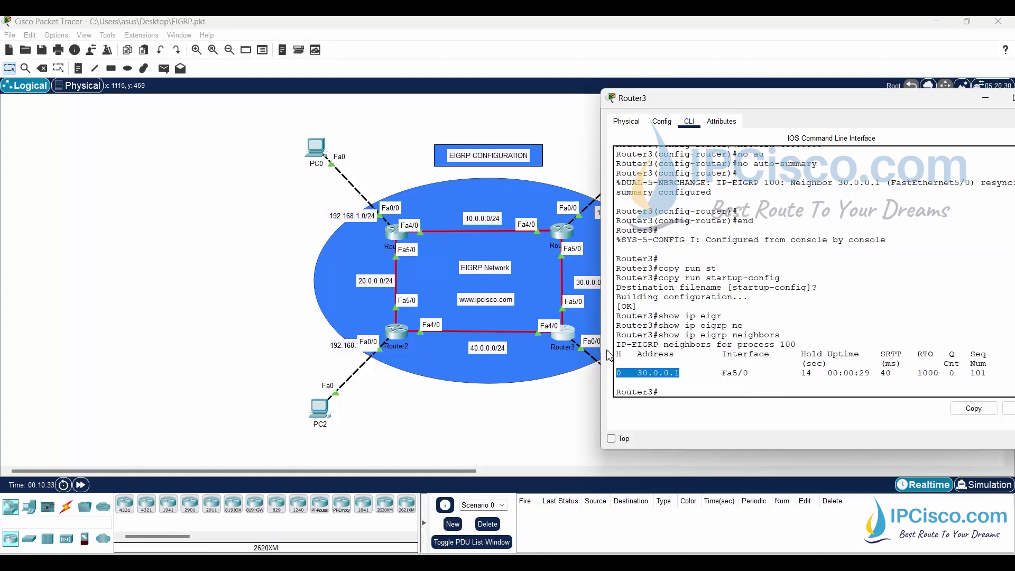
left_click(676, 386)
List the EIGRP interfaces on Router3 with show ip eigrp interfaces and examine the interface names
key("Return")
type("show ip eig")
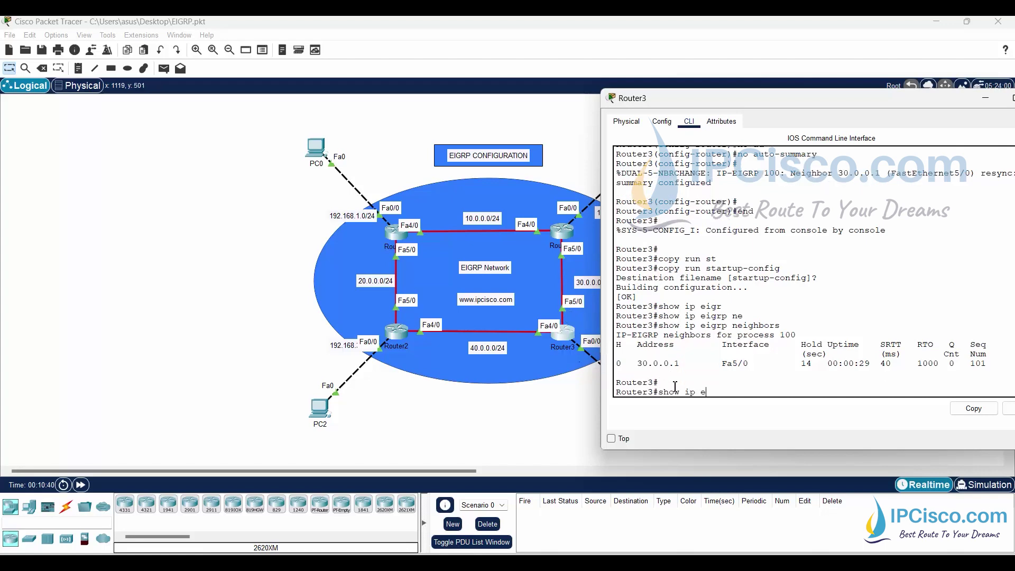
key("Tab")
type("int")
key("Tab")
key("Return")
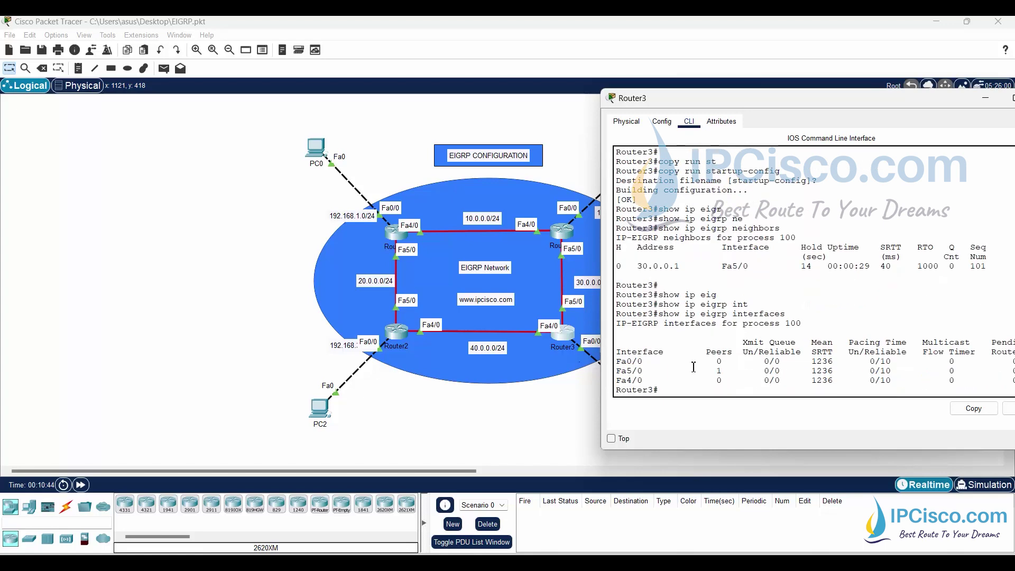
left_click_drag(617, 362, 654, 381)
left_click(683, 395)
Display Router3's full routing table with show ip route and examine the EIGRP routes marked D
key("Return")
key("Return")
type("show ip")
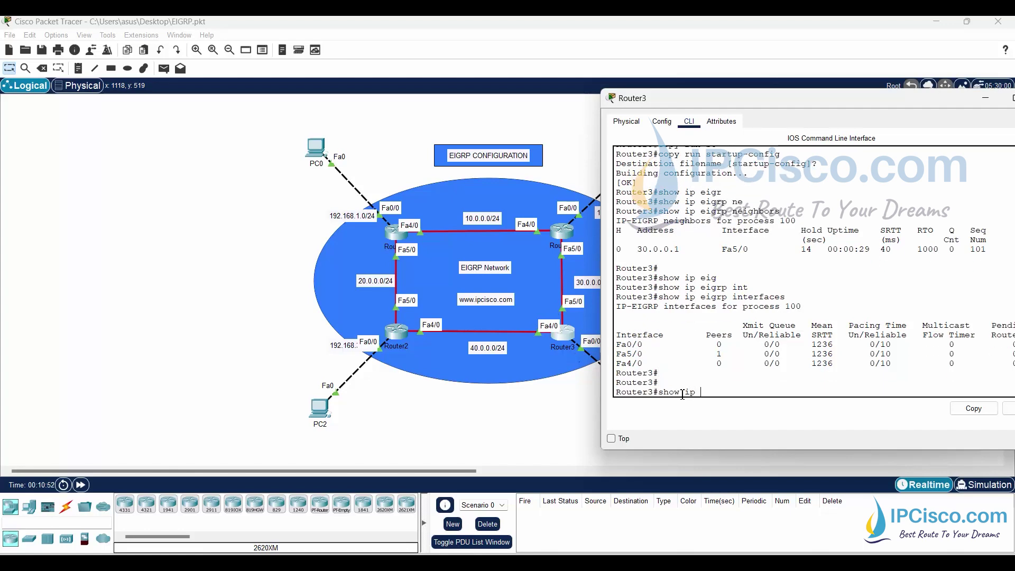
type(" rou")
key("Tab")
key("Return")
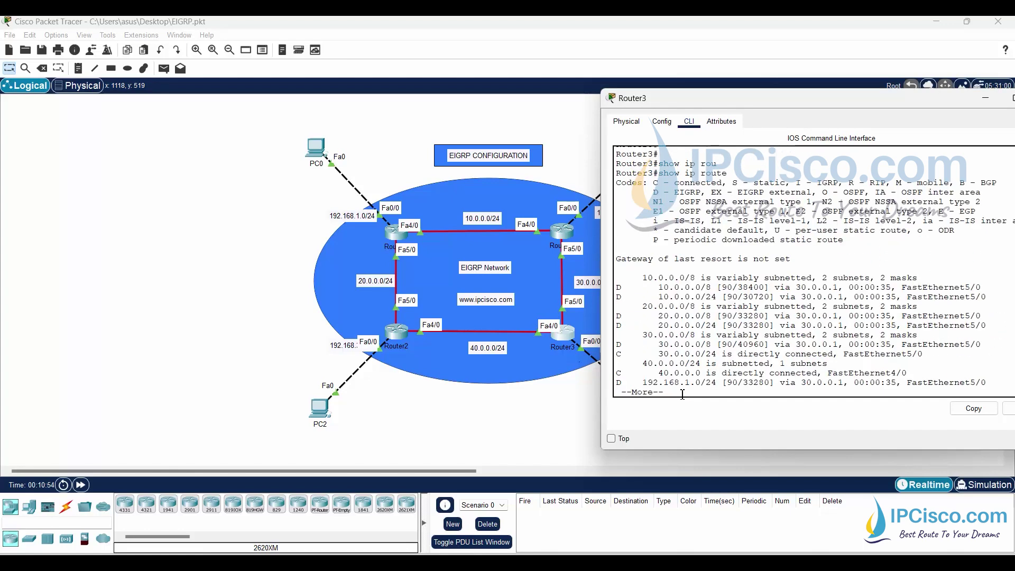
key("space")
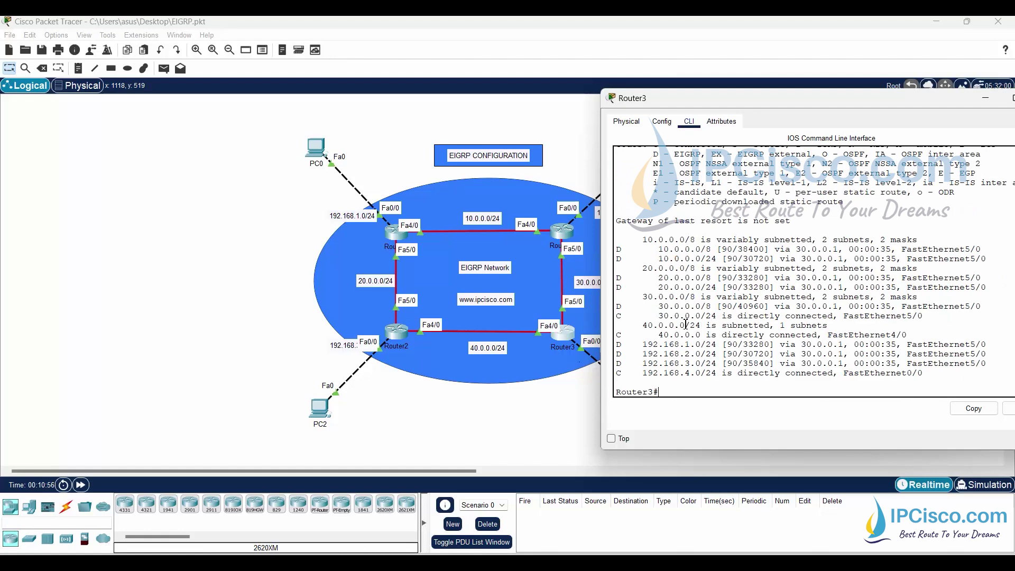
left_click_drag(620, 248, 805, 362)
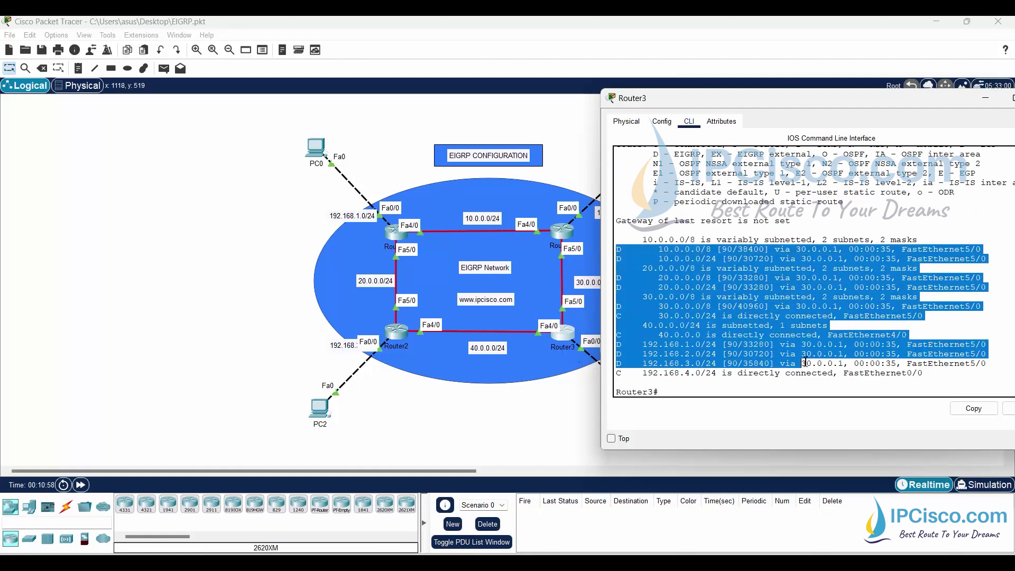
left_click(686, 287)
left_click_drag(626, 249, 615, 249)
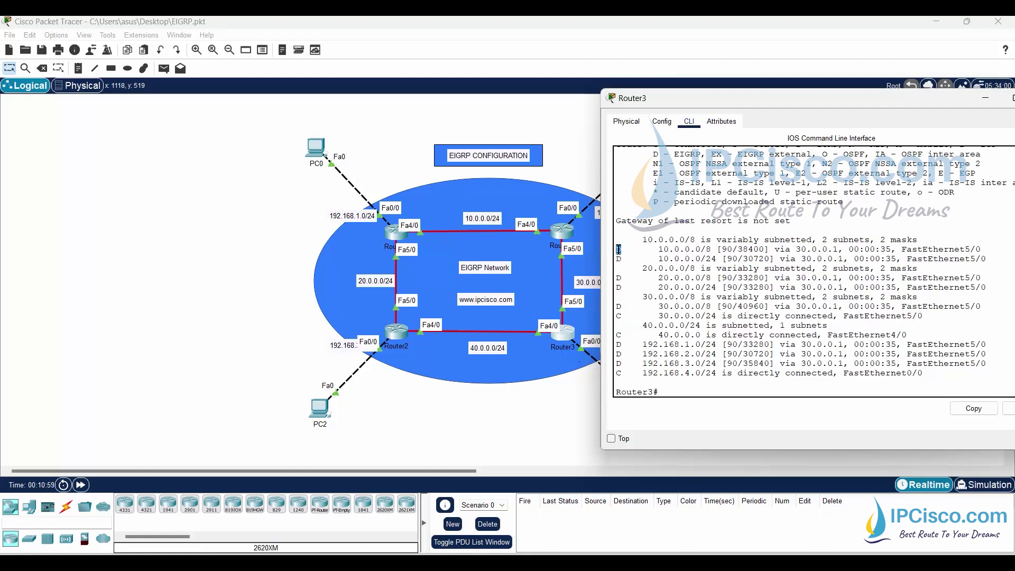
Display only the EIGRP-learned routes on Router3 with show ip route eigrp
left_click(706, 291)
key("Up")
type("eig")
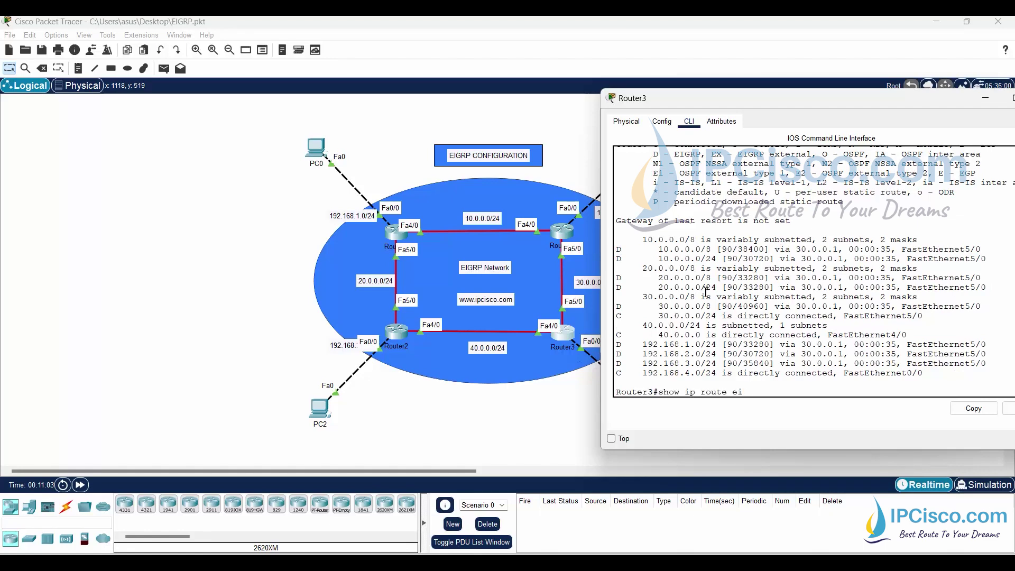
key("Tab")
key("Return")
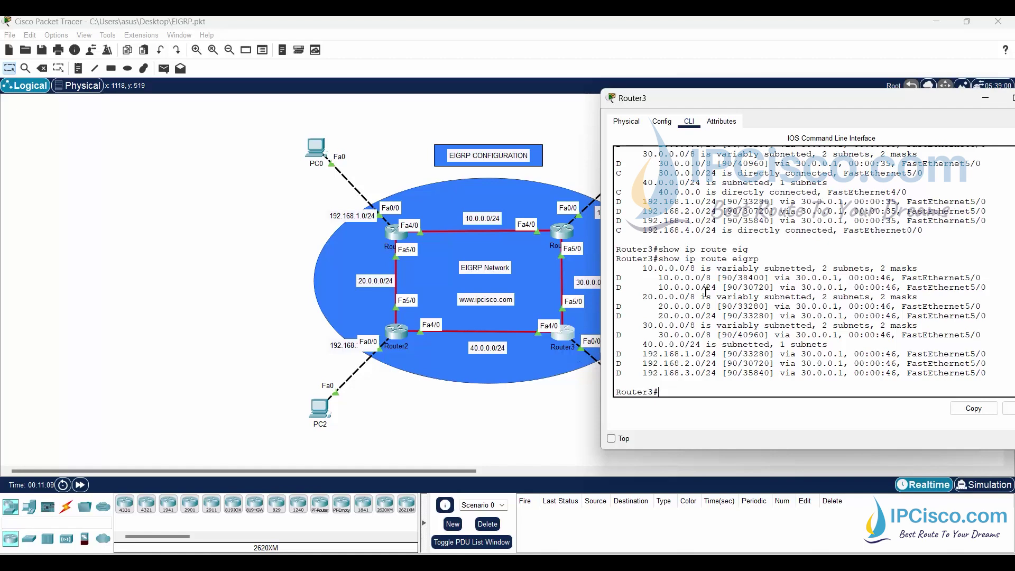
Display Router3's complete EIGRP topology table with show ip eigrp topology and read through its entries
key("Return")
key("Return")
type("show ip")
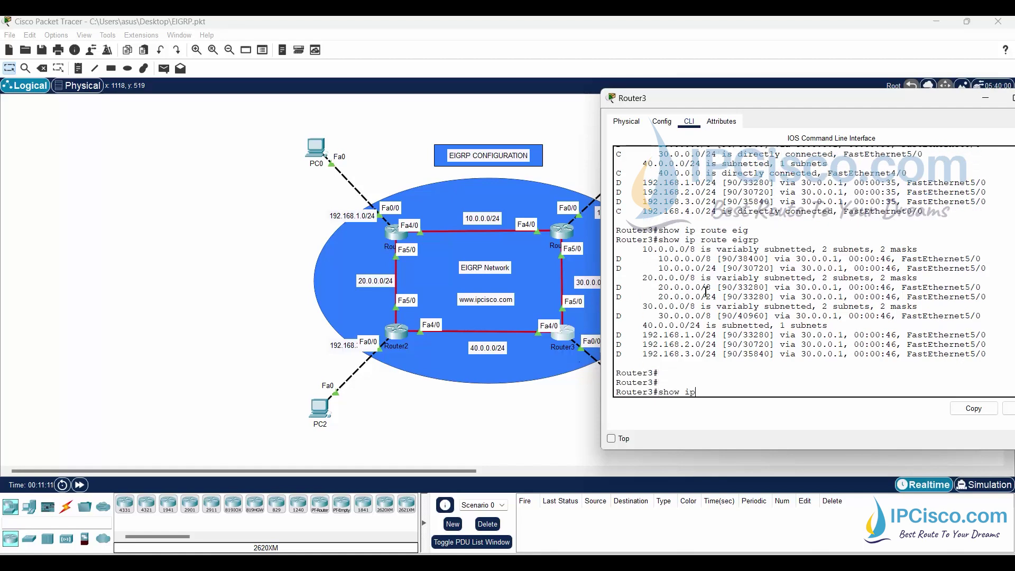
type(" ei")
key("Tab")
type("top")
key("Tab")
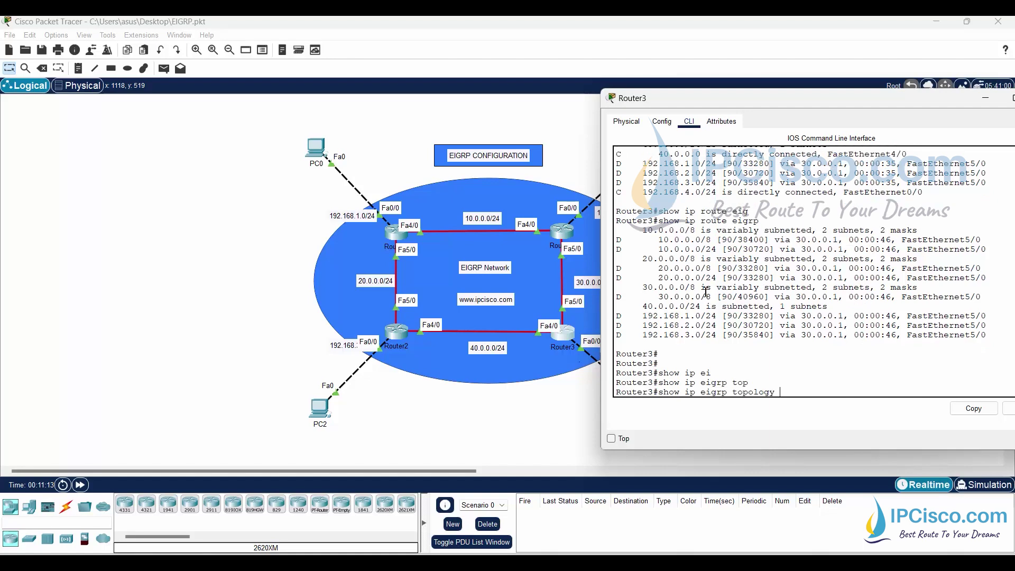
key("Return")
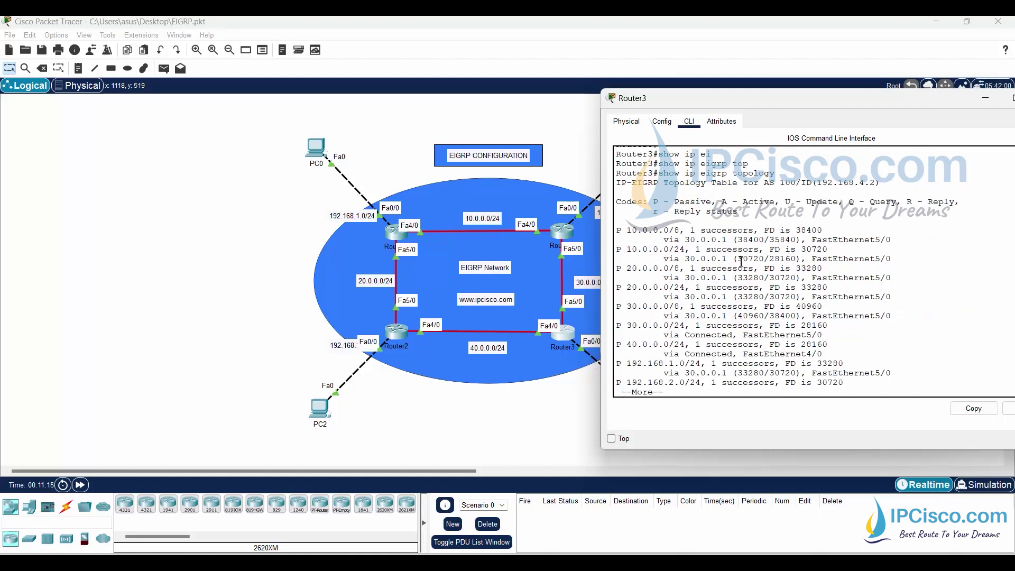
key("space")
scroll(729, 270, "up", 3)
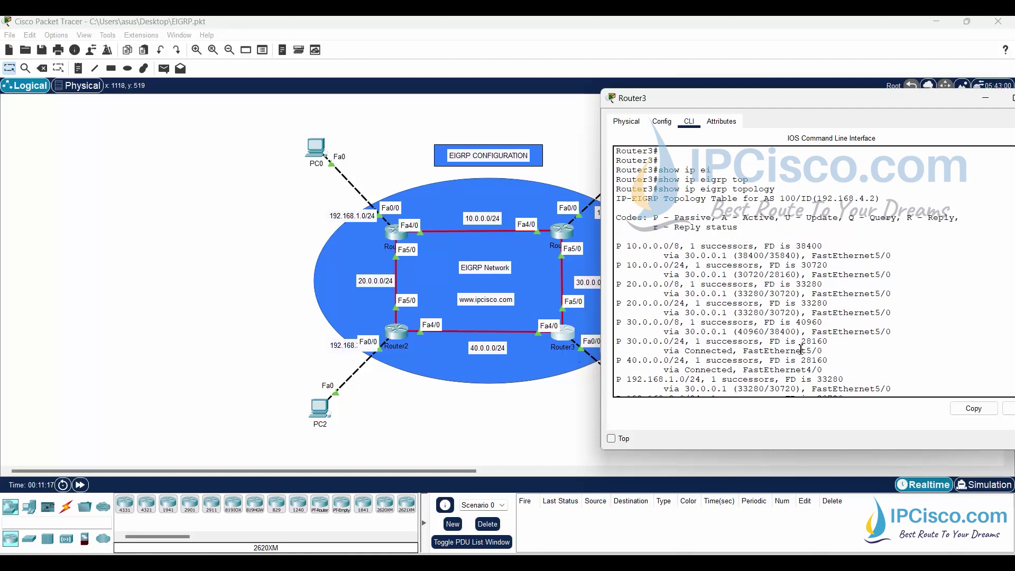
scroll(801, 349, "down", 2)
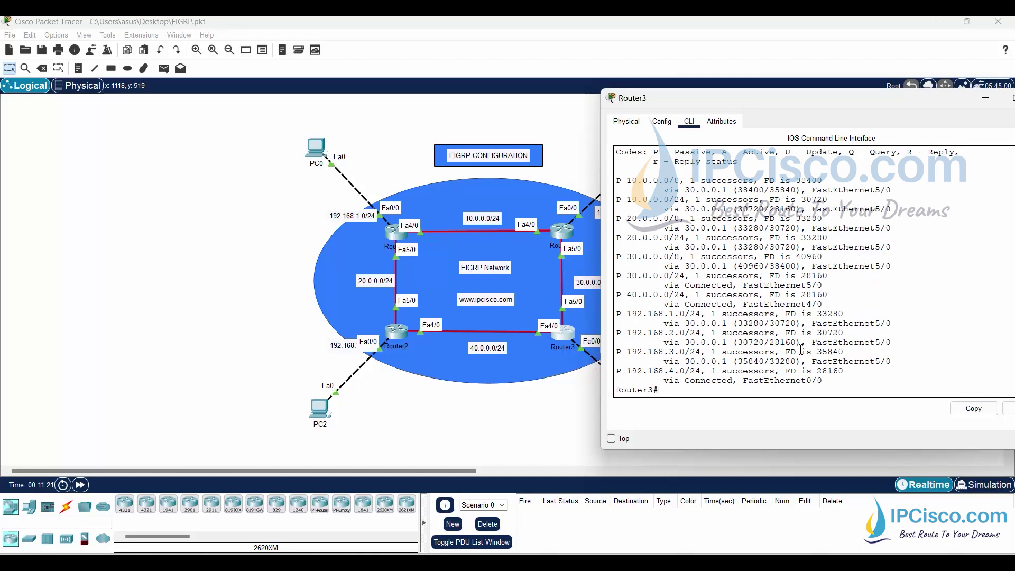
key("Return")
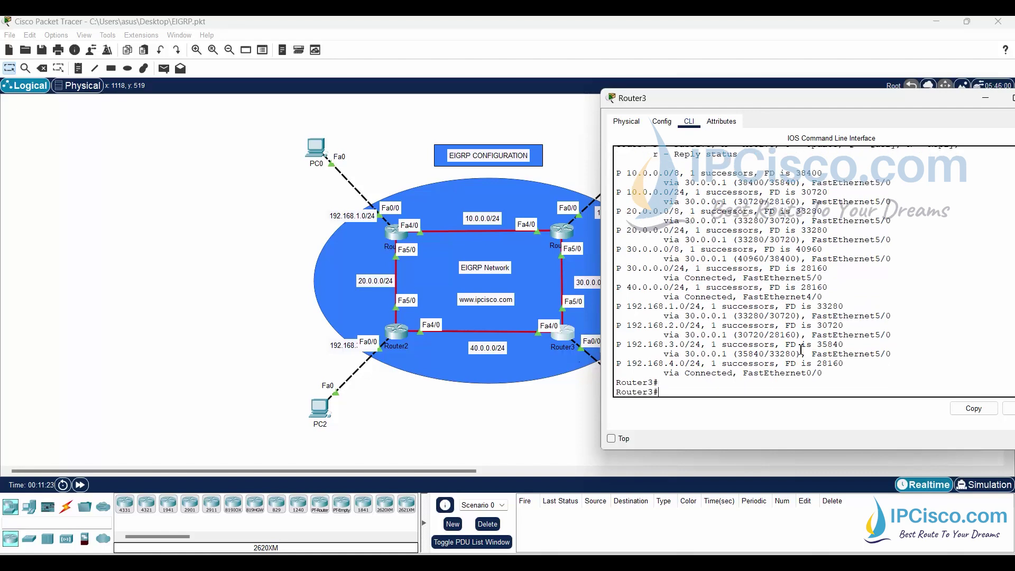
Minimize Router3's window, check PC0's IP configuration with ipconfig in its Command Prompt, and put PC0's window away
left_click(984, 98)
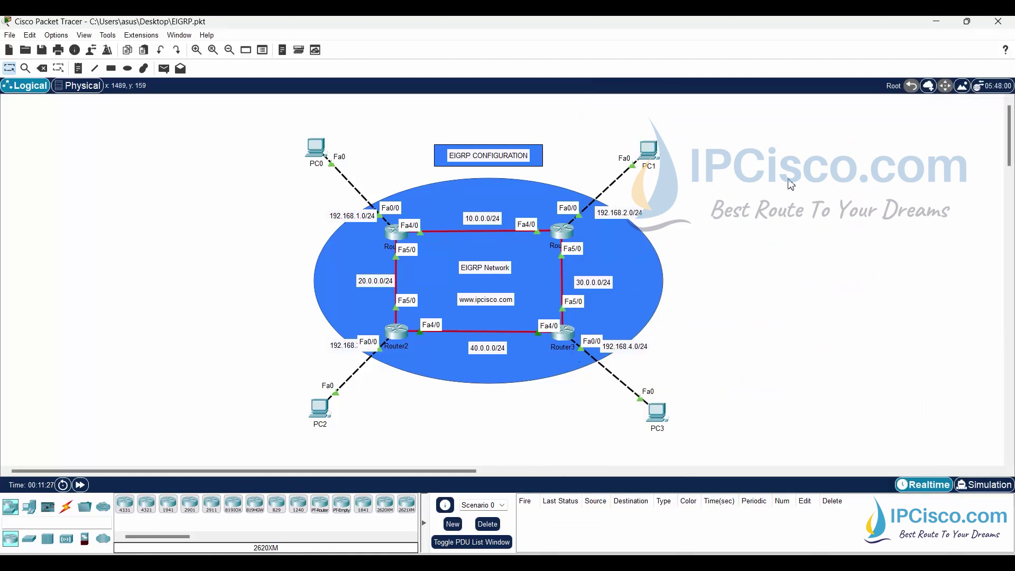
left_click(323, 148)
left_click(452, 117)
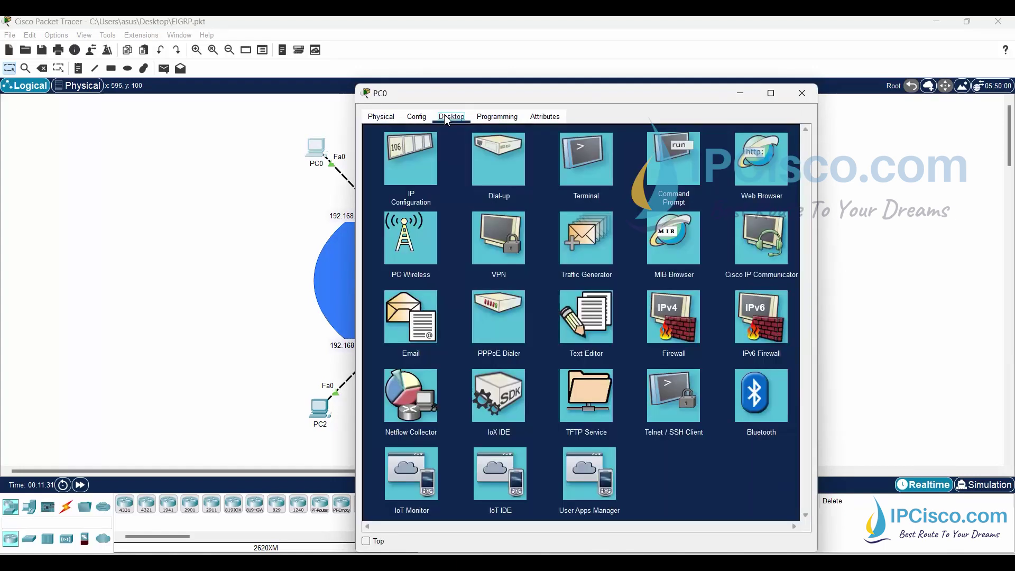
left_click(662, 178)
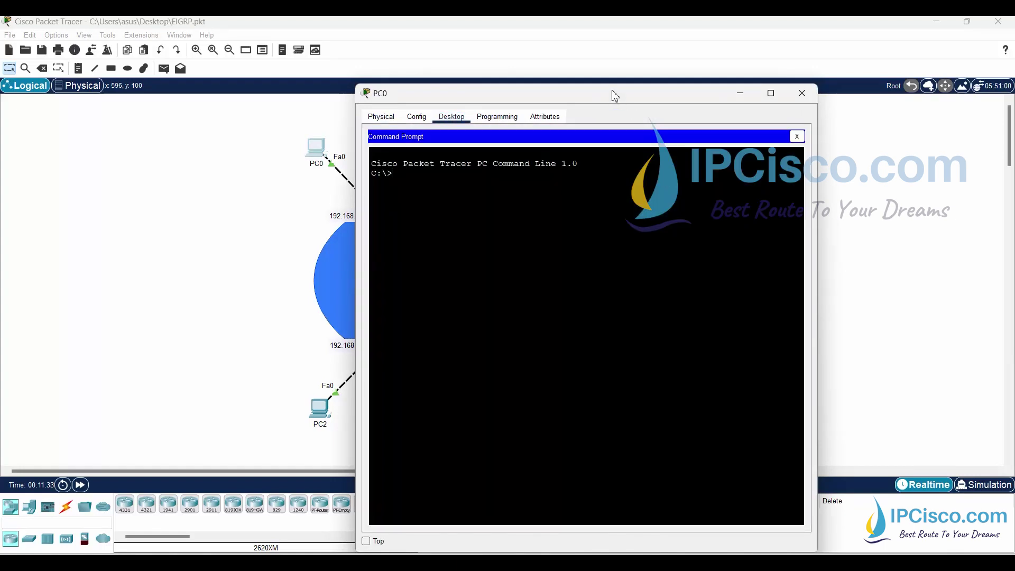
left_click_drag(620, 94, 273, 33)
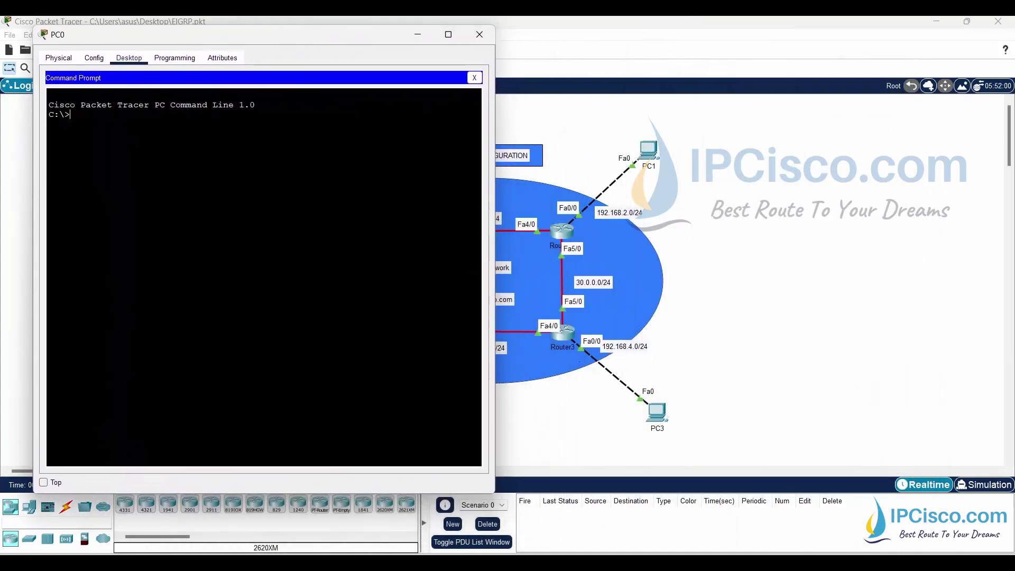
type("ipconfig")
key("Return")
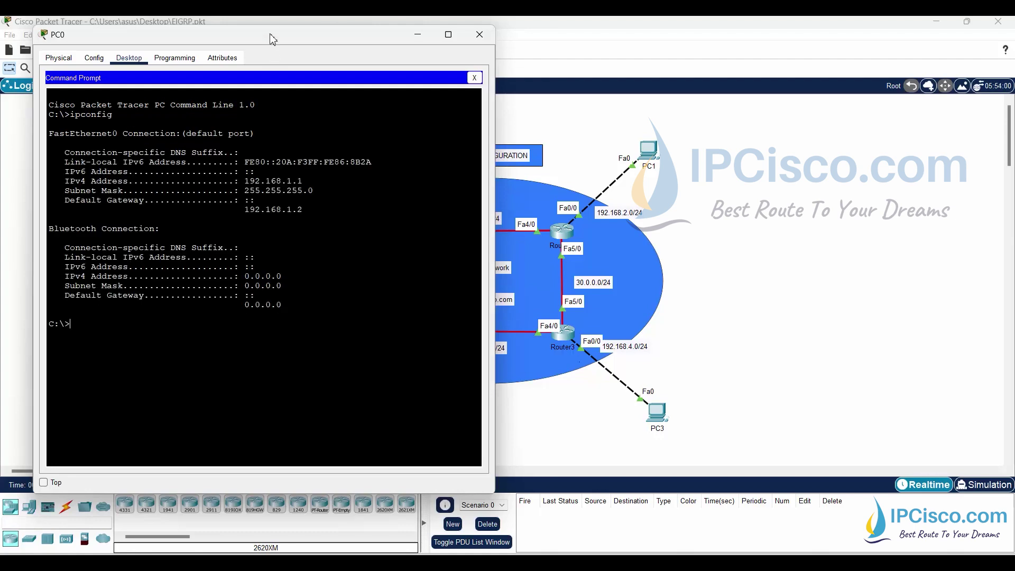
left_click_drag(263, 42, 259, 109)
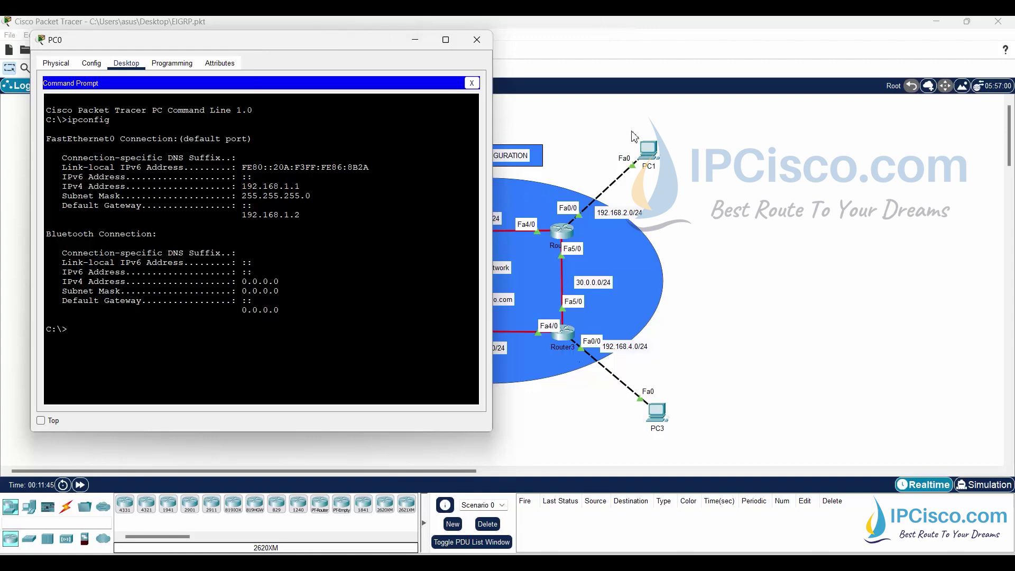
key("alt+F4")
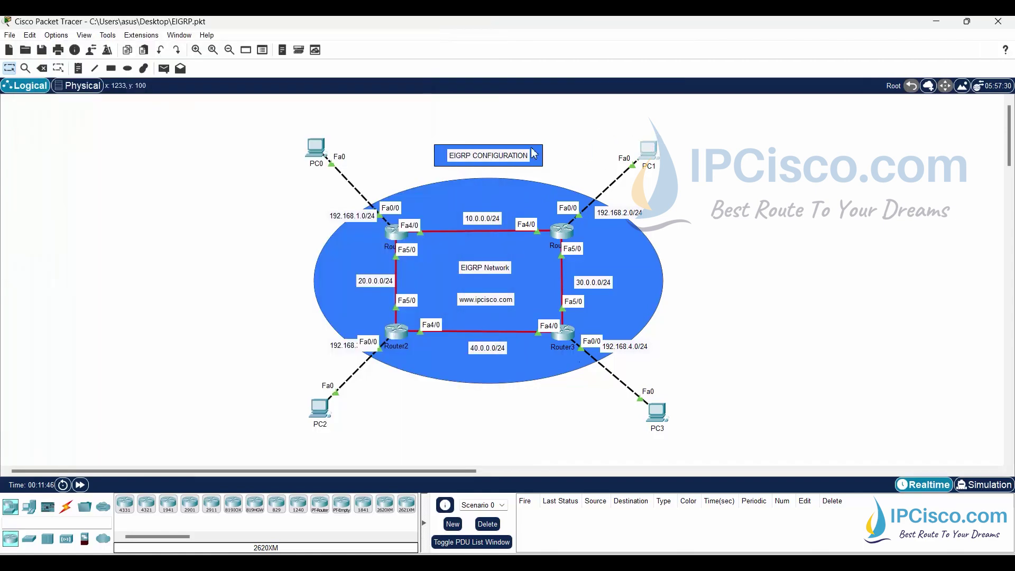
Check PC1's IP configuration with ipconfig in its Command Prompt, and minimize PC1's window
left_click(651, 150)
left_click(452, 116)
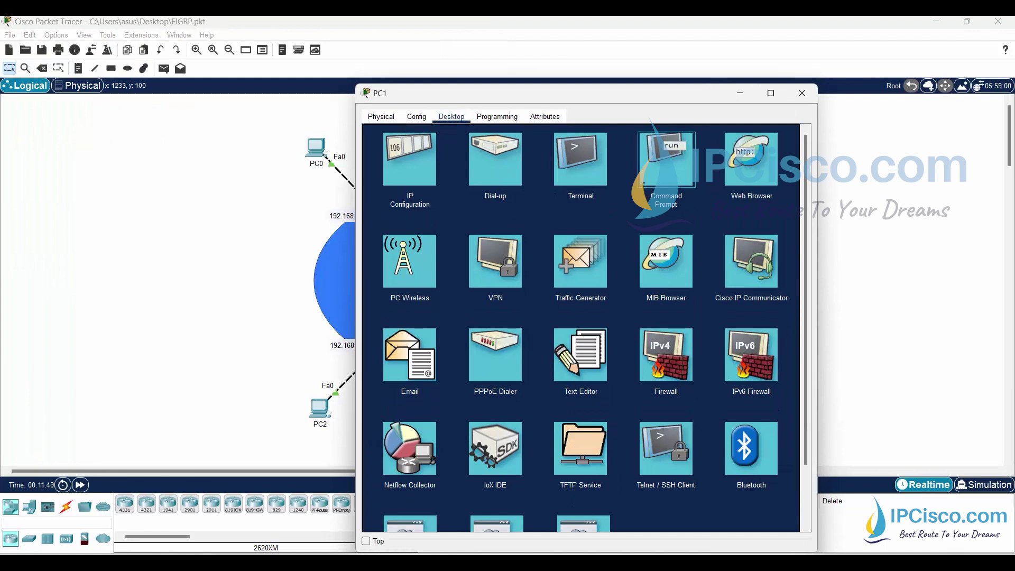
left_click(650, 190)
type("ipconfig")
key("Return")
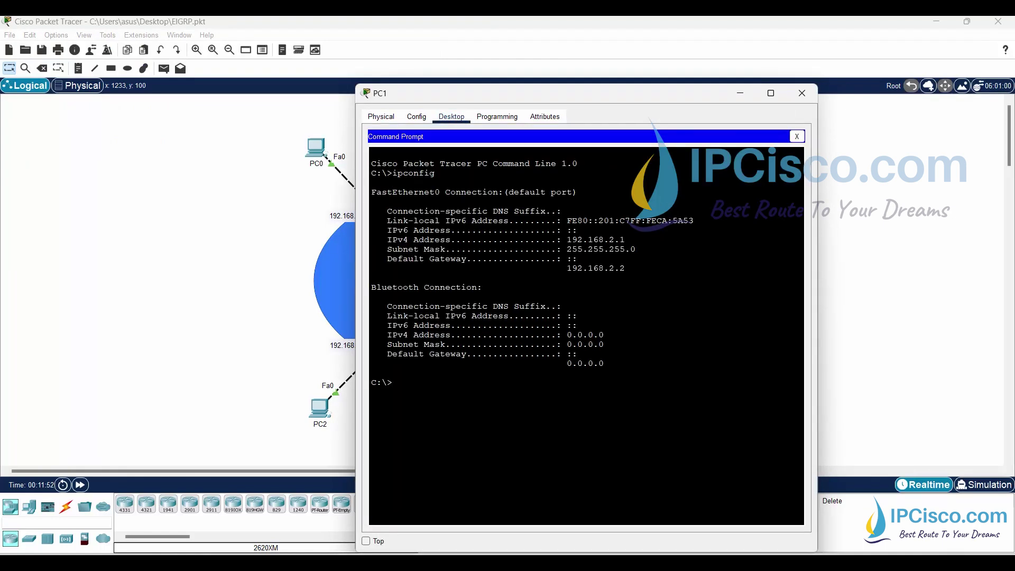
left_click(743, 94)
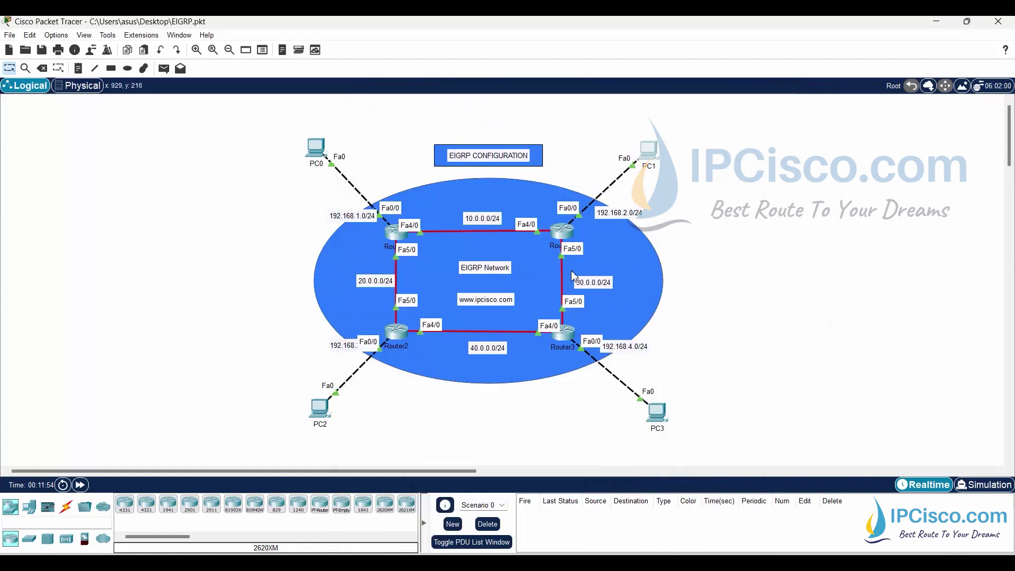
Ping PC1 at 192.168.2.1 from PC0's Command Prompt
left_click(316, 150)
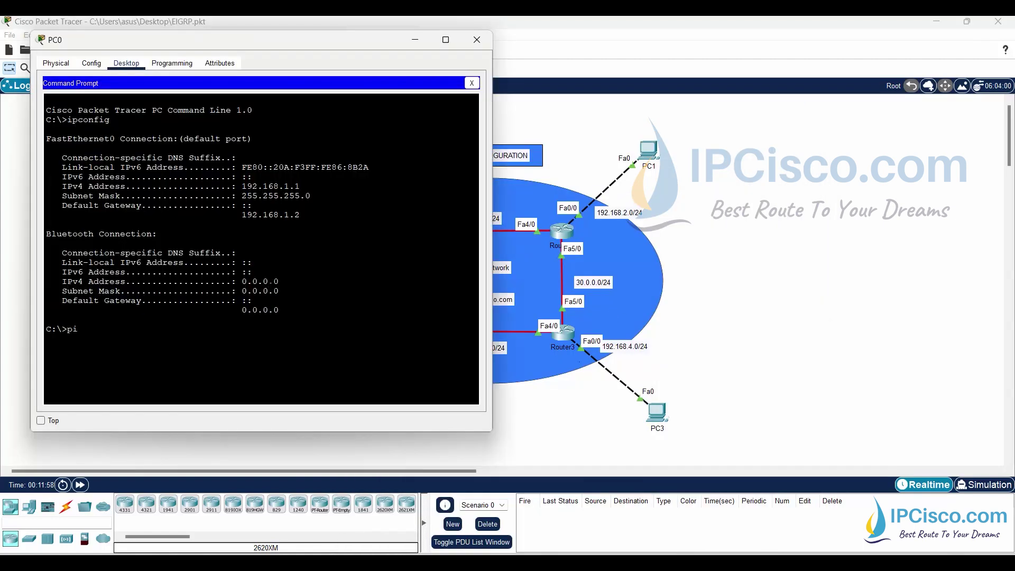
type("ping 192.168.2.1")
key("Return")
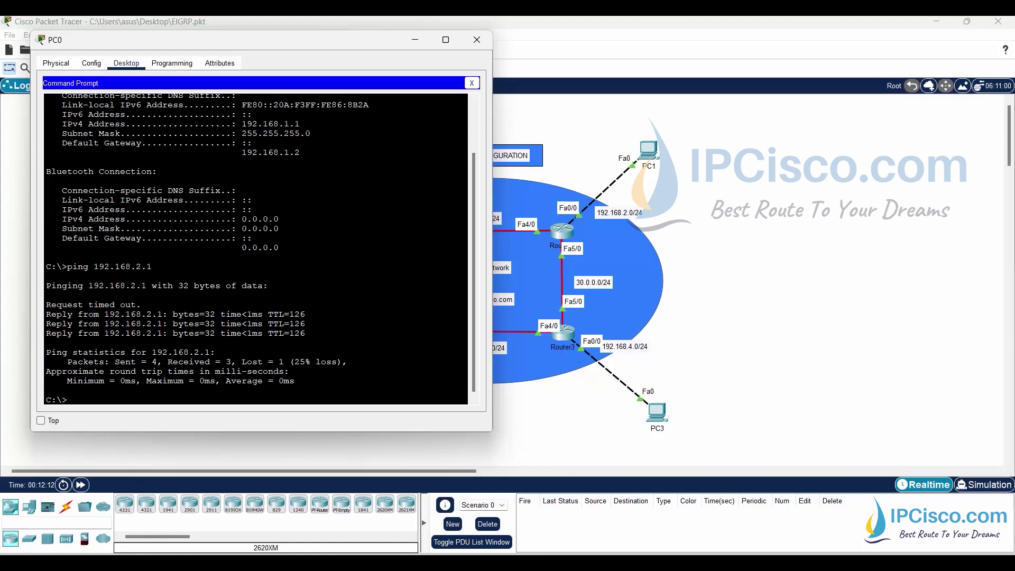
Ping 192.168.3.1 and 192.168.4.1 from PC0's Command Prompt, and minimize PC0's window
key("Up")
key("BackSpace")
key("BackSpace")
key("BackSpace")
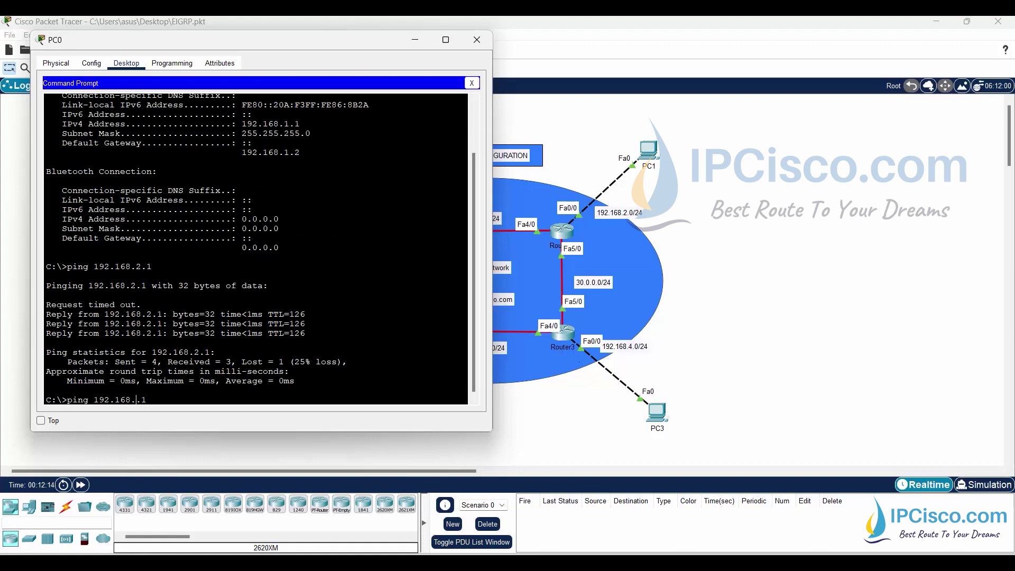
type("3.1")
left_click_drag(256, 37, 685, 49)
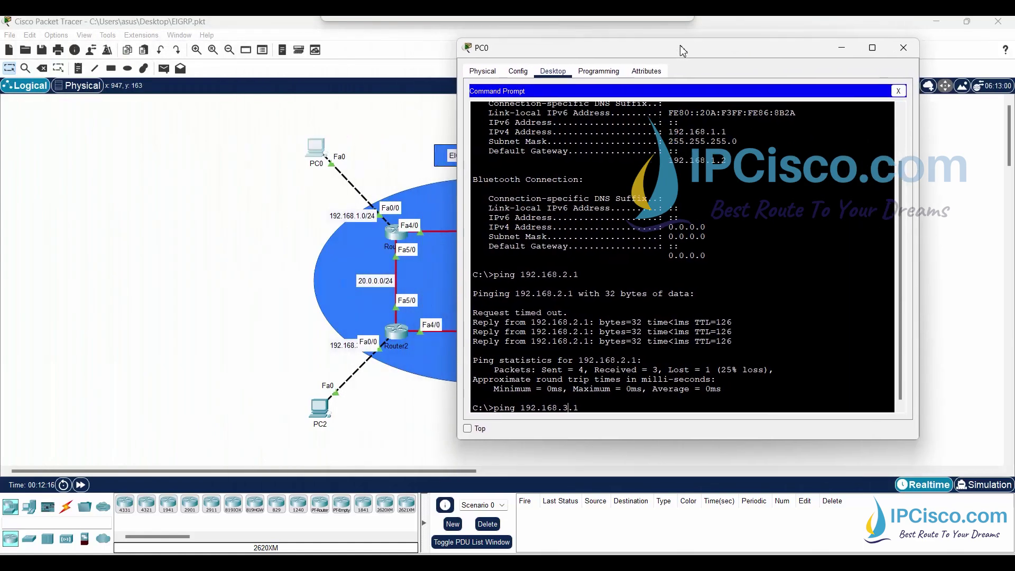
key("Return")
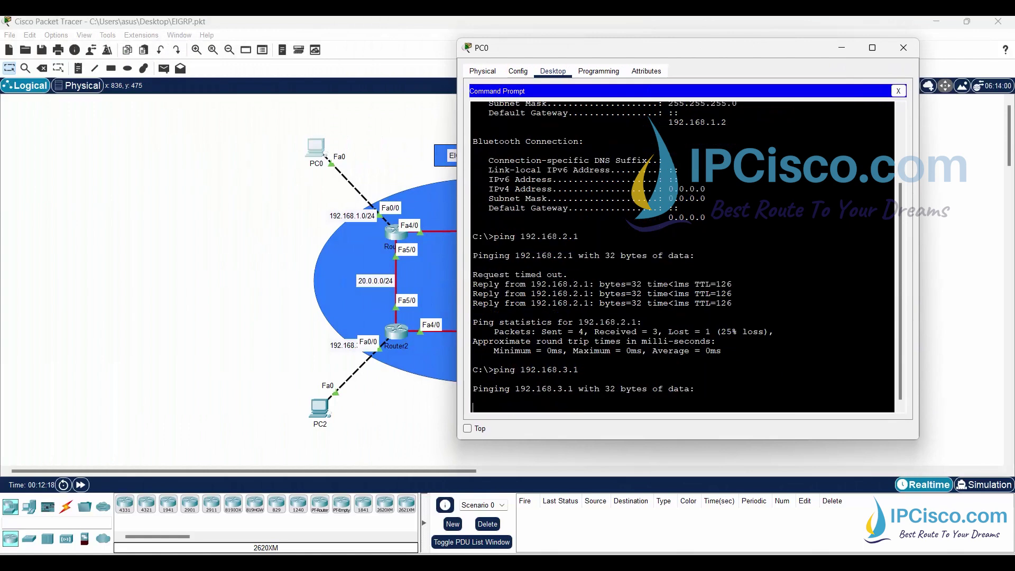
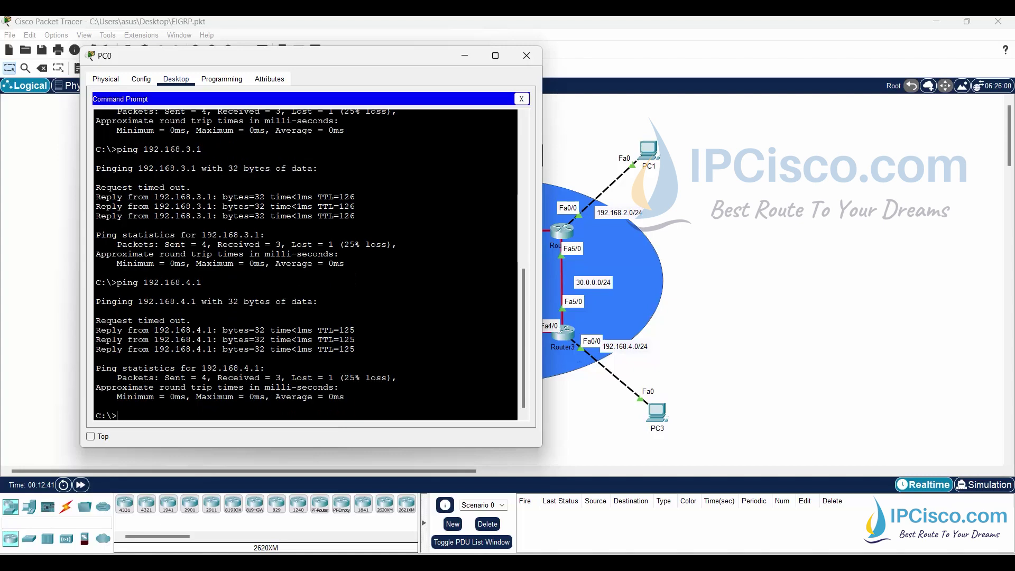
left_click(465, 56)
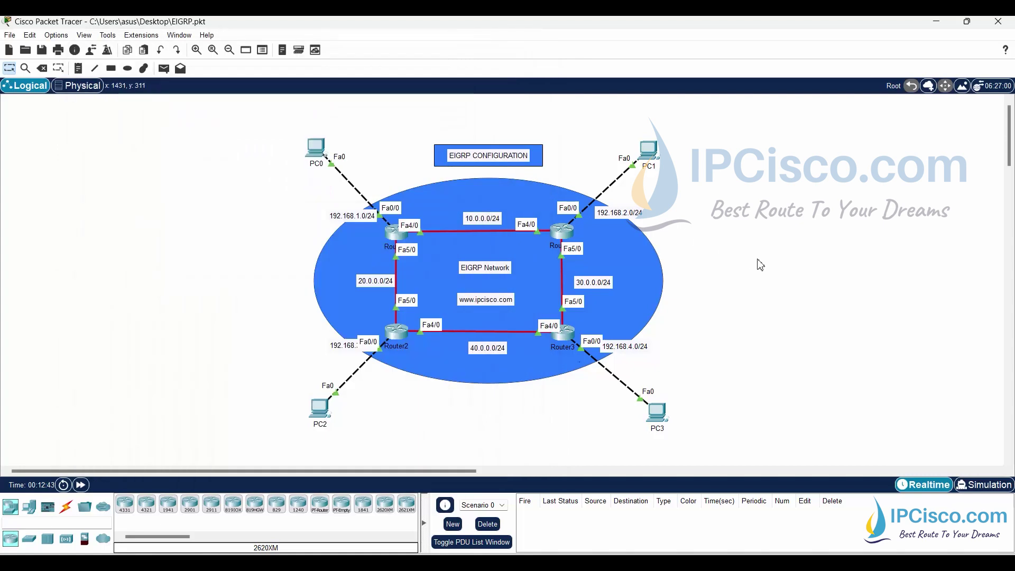
Enter privileged mode in Router0's CLI and display its full routing table with show ip route
left_click(396, 235)
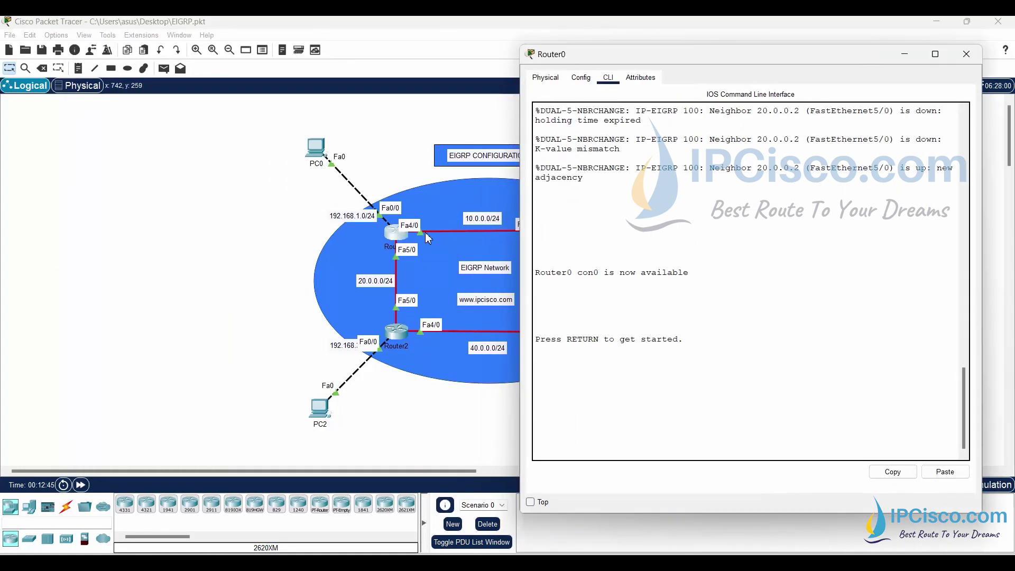
key("Return")
key("Return")
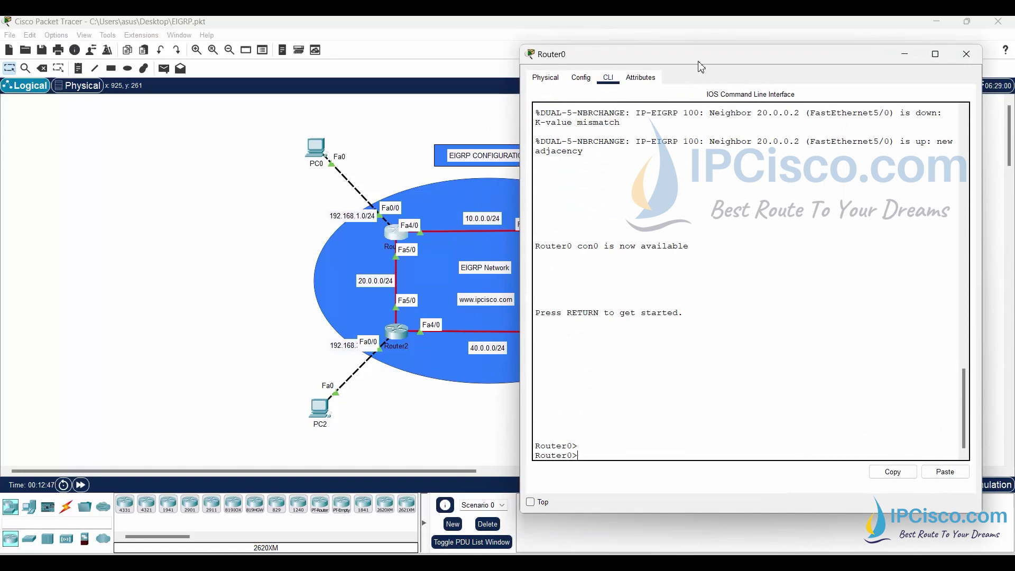
mouse_move(714, 55)
left_mouse_down()
mouse_move(716, 141)
mouse_move(716, 64)
left_mouse_up()
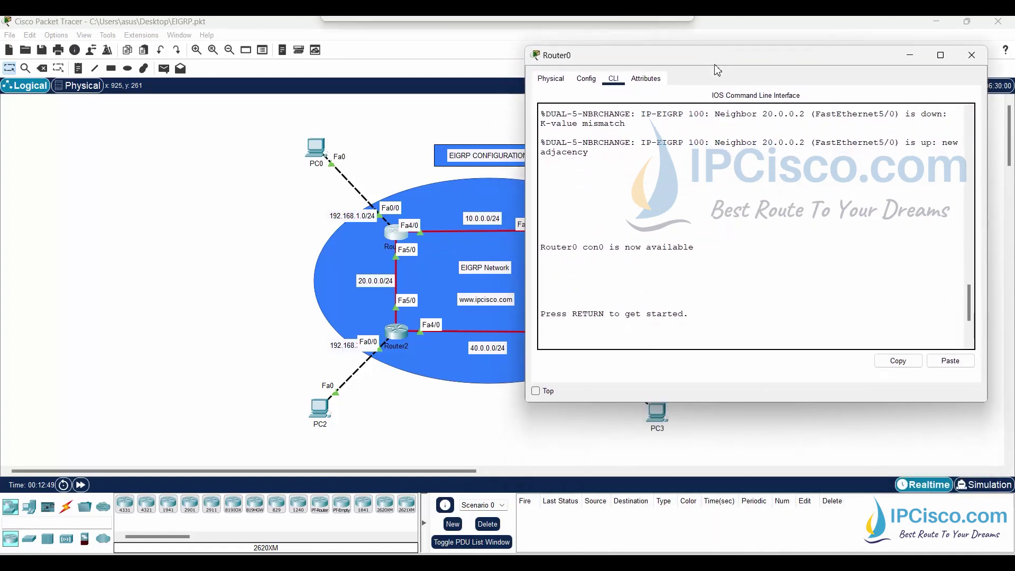
key("Return")
key("Return")
type("en")
key("Return")
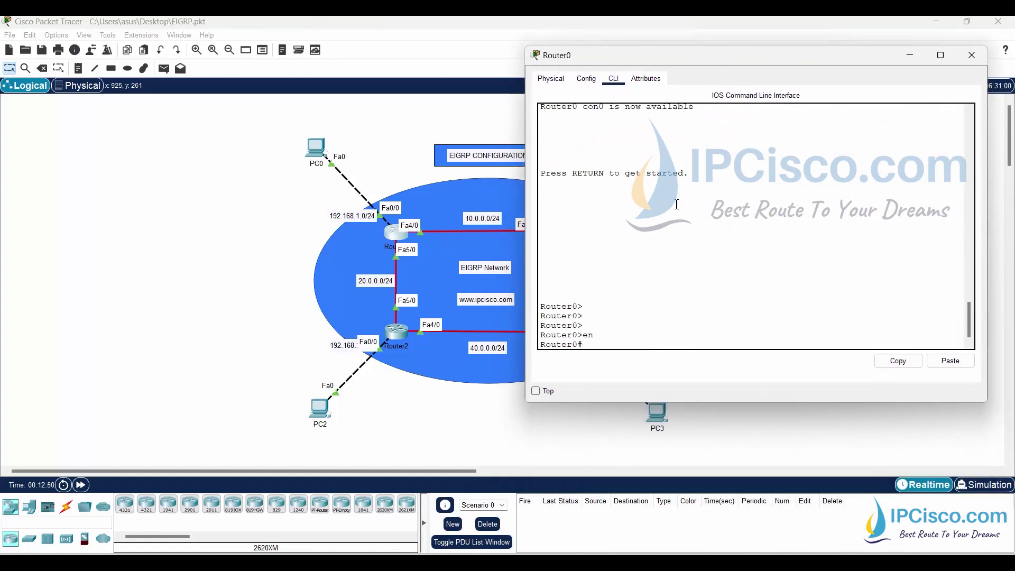
type("show ip rou")
key("Tab")
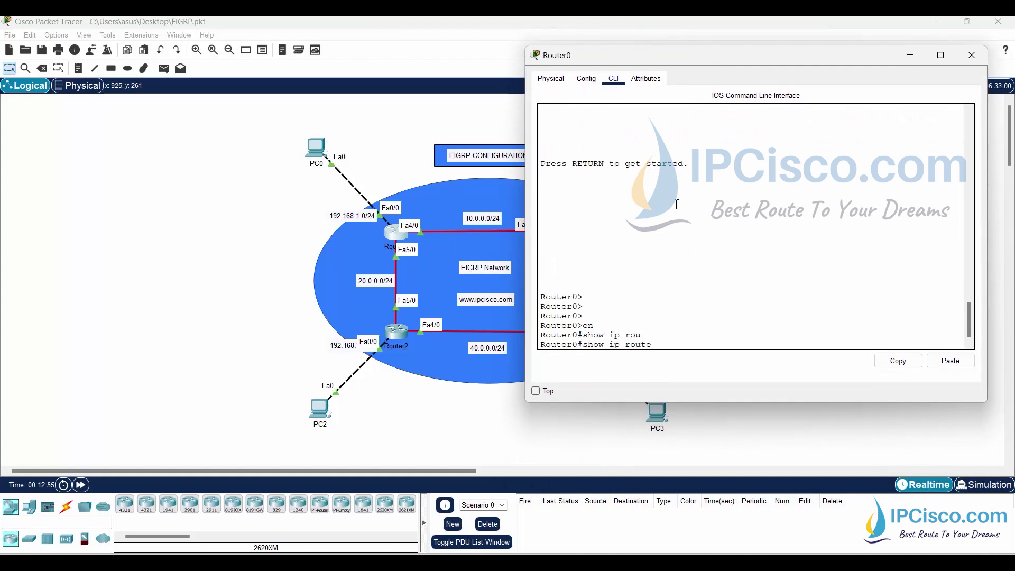
key("Return")
key("space")
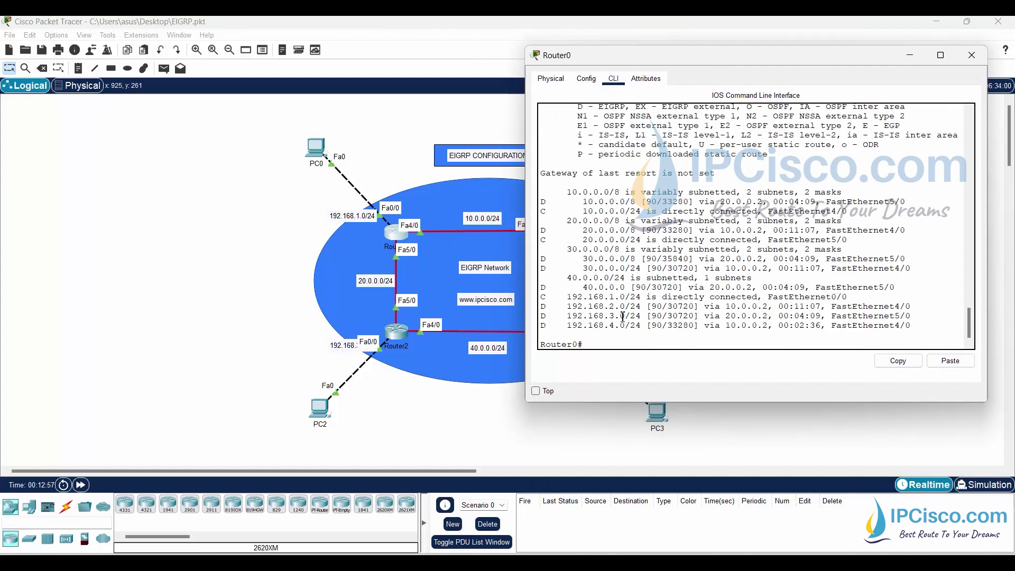
Display only Router0's EIGRP-learned routes with show ip route eigrp, review them, and minimize Router0's window
key("Up")
type("ei")
key("Tab")
key("Return")
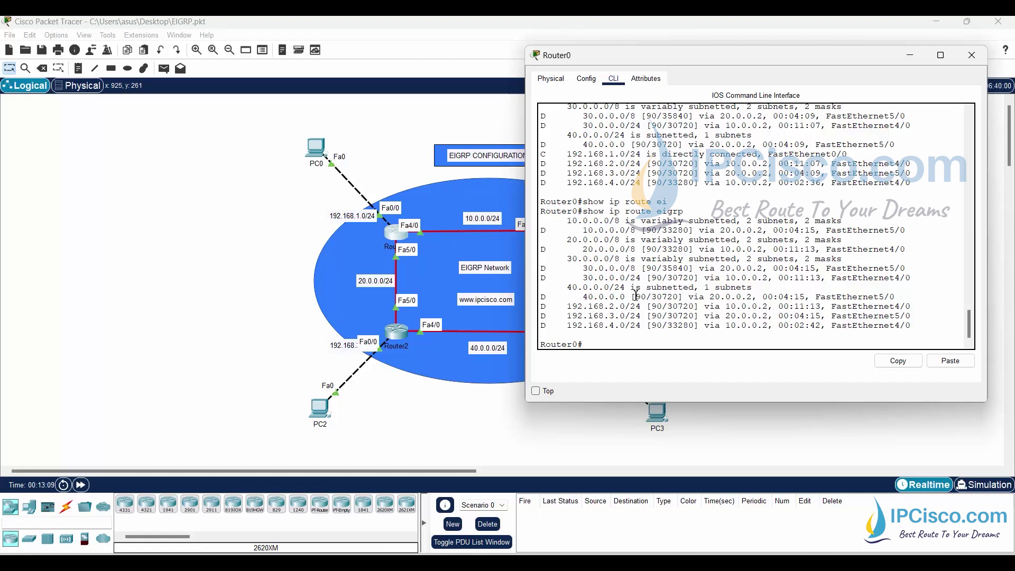
scroll(629, 306, "up", 3)
scroll(636, 296, "down", 3)
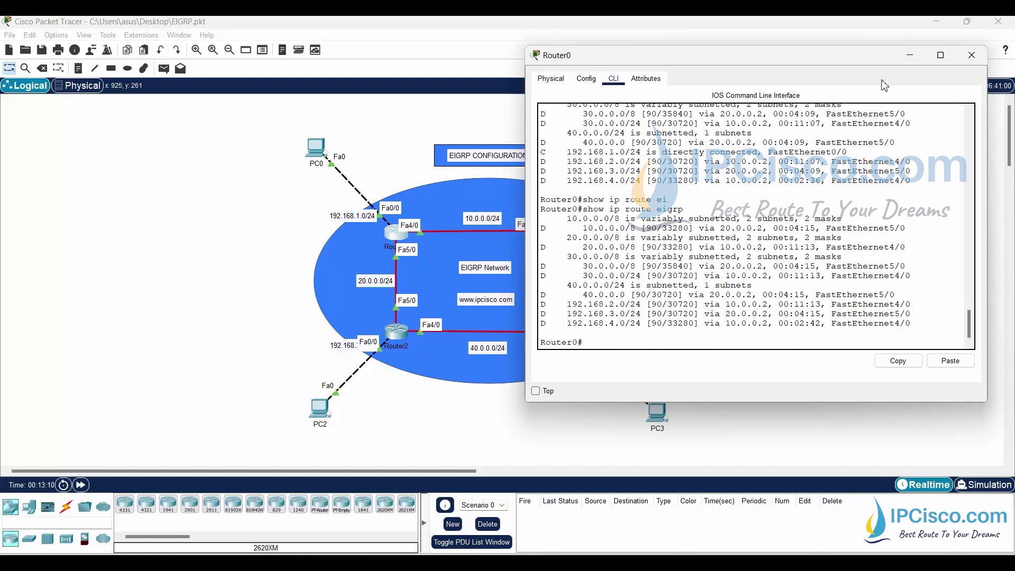
left_click(910, 55)
Enter privileged mode in Router1's CLI and display its full routing table with show ip route
left_click(562, 231)
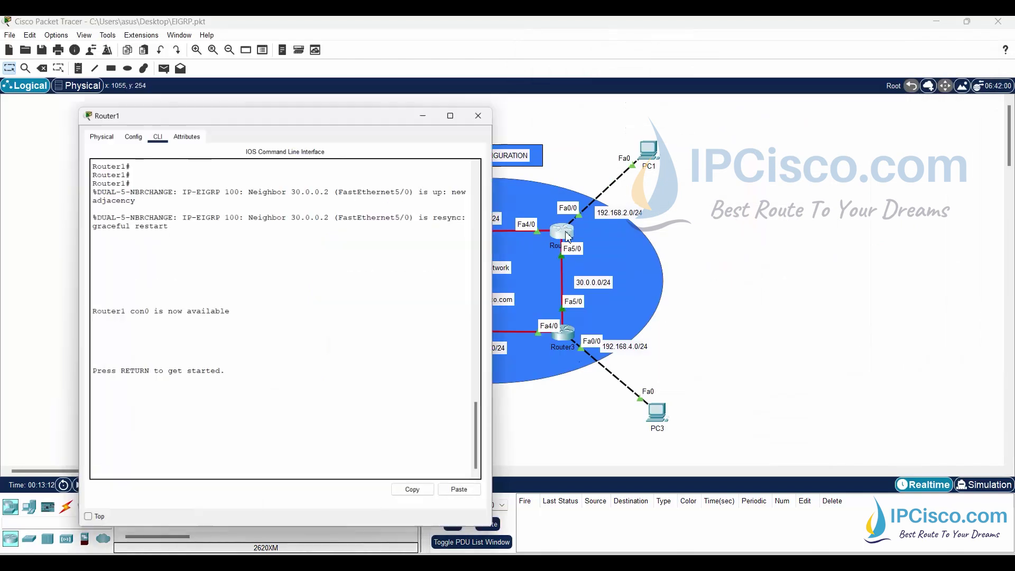
key("Return")
key("Return")
type("er1>e")
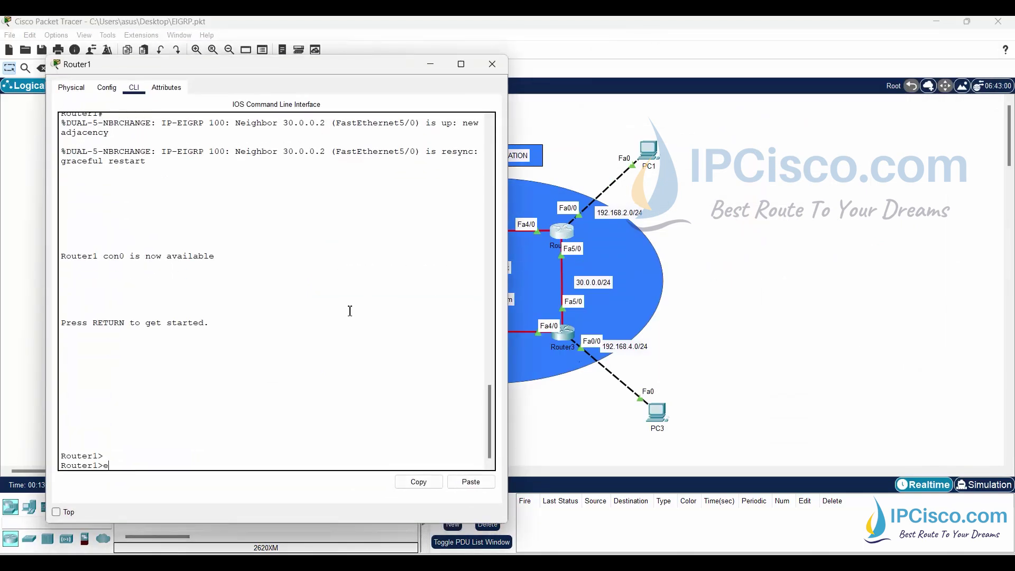
type("n")
key("Return")
type("show ip rou")
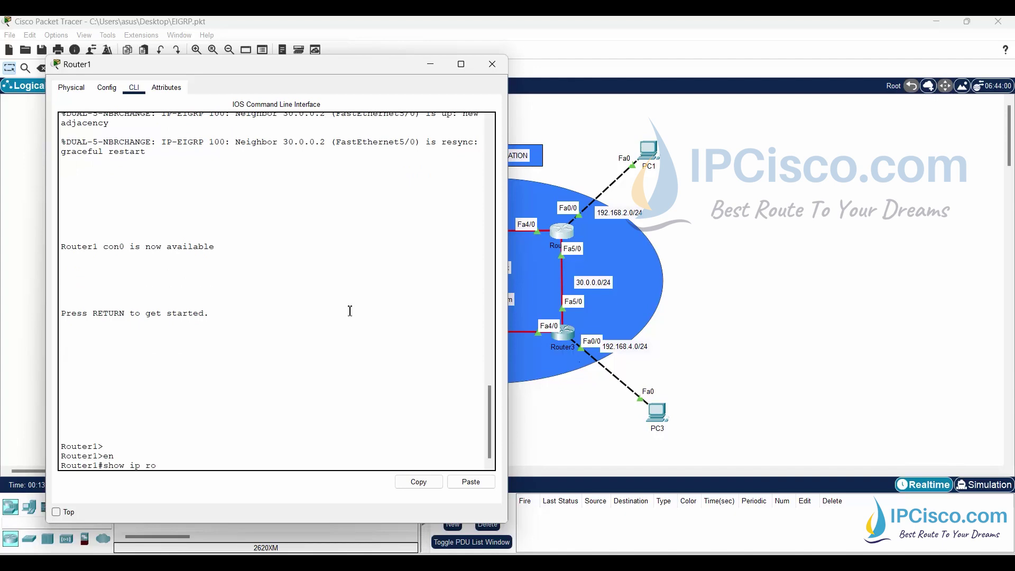
key("Tab")
key("Return")
key("space")
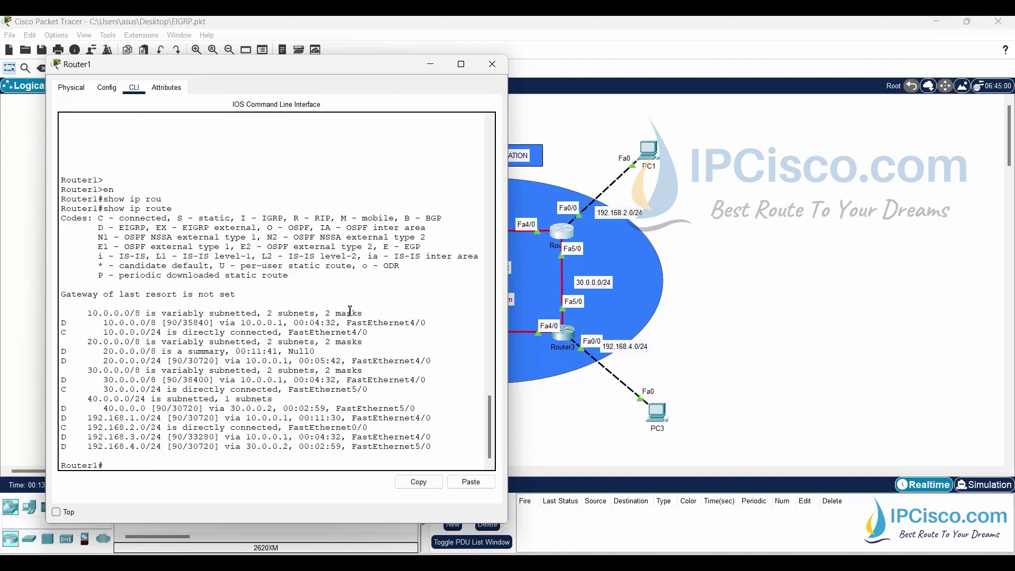
Display only Router1's EIGRP-learned routes with show ip route eigrp, and minimize Router1's window
type("show ip route eig")
key("Tab")
key("Return")
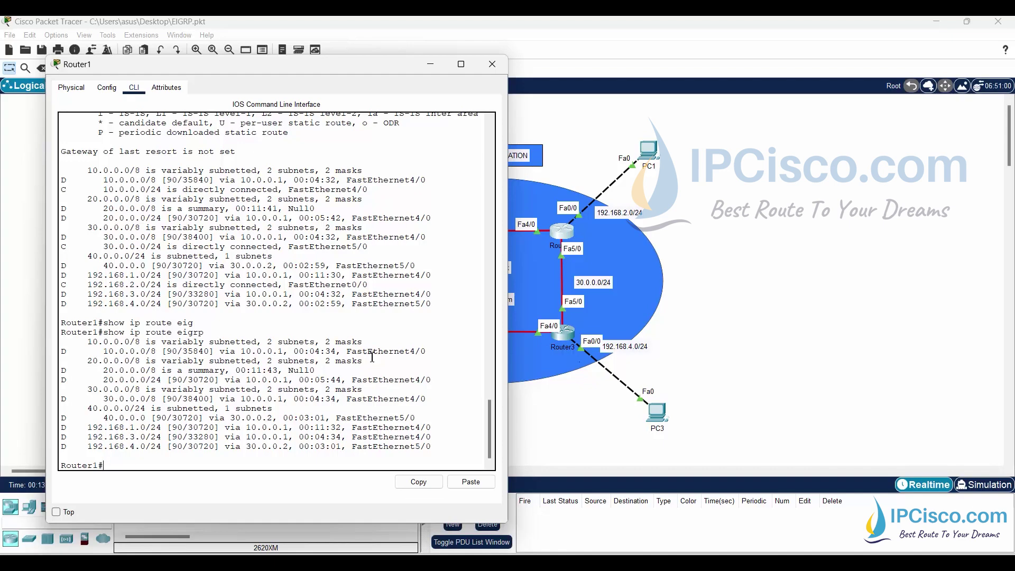
left_click(430, 65)
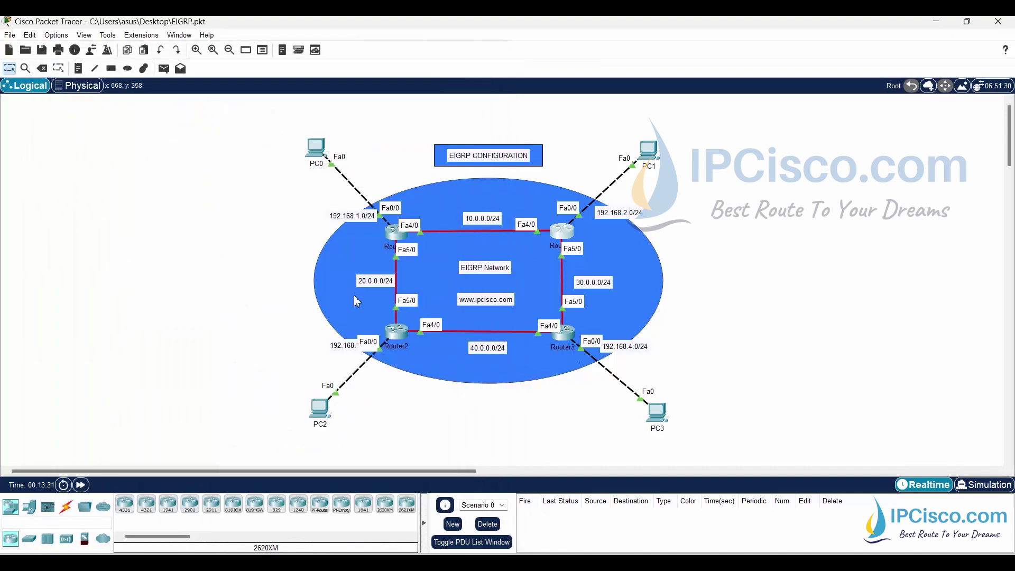
Display Router2's full routing table from its CLI with sho ip route
left_click(396, 331)
scroll(617, 317, "down", 1)
type("wh")
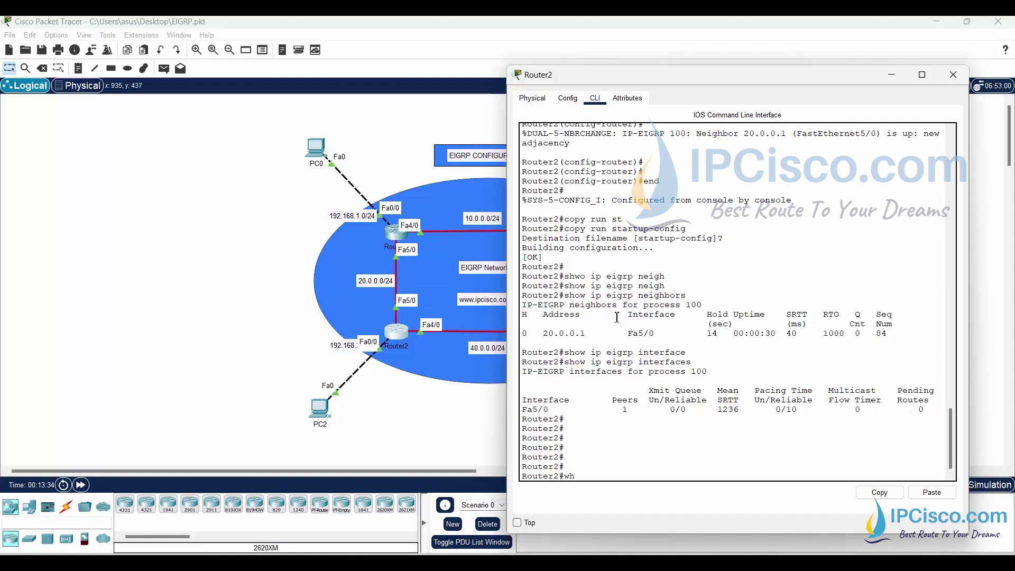
type("o")
key("BackSpace")
key("BackSpace")
key("BackSpace")
type("shwo ip")
key("BackSpace")
key("BackSpace")
key("BackSpace")
key("BackSpace")
key("BackSpace")
type("oe ip r")
key("Tab")
type("o")
key("Tab")
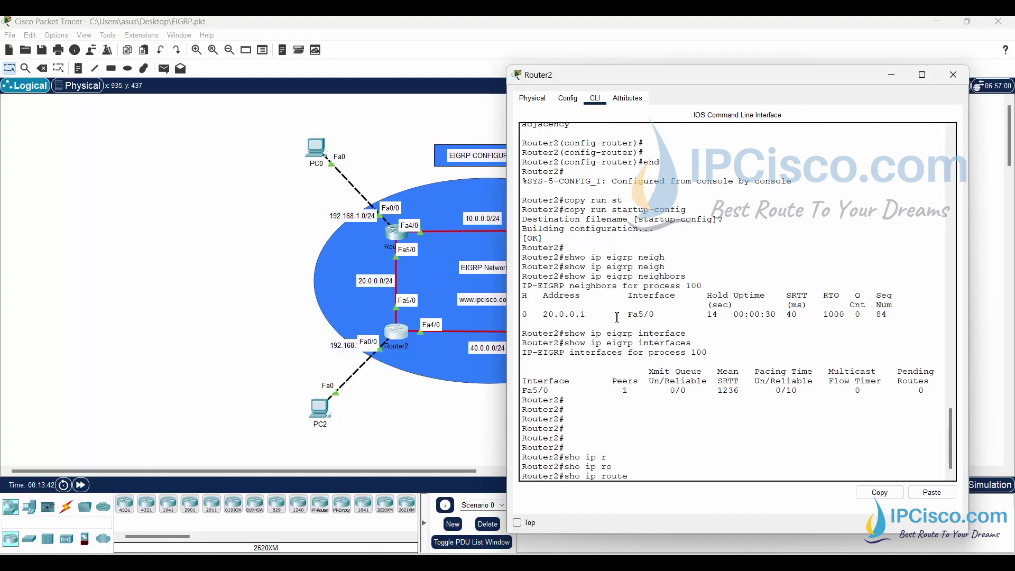
key("Return")
Display only Router2's EIGRP-learned routes with sho ip route eigrp, and minimize Router2's window
key("Up")
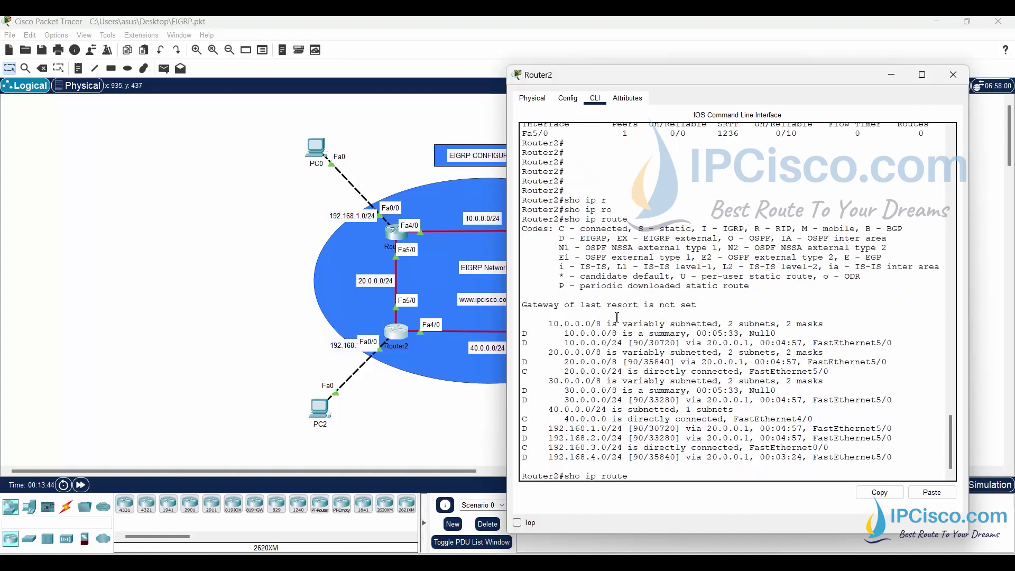
type("ei")
key("Tab")
key("Return")
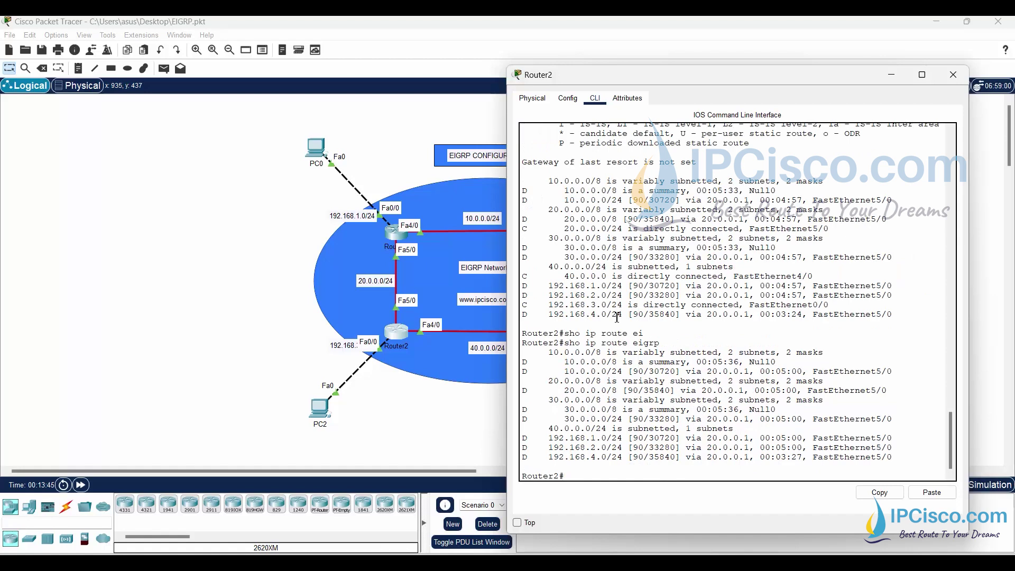
left_click(891, 77)
Display Router3's routing table from its CLI with show ip route
left_click(564, 334)
key("Return")
key("Return")
key("Return")
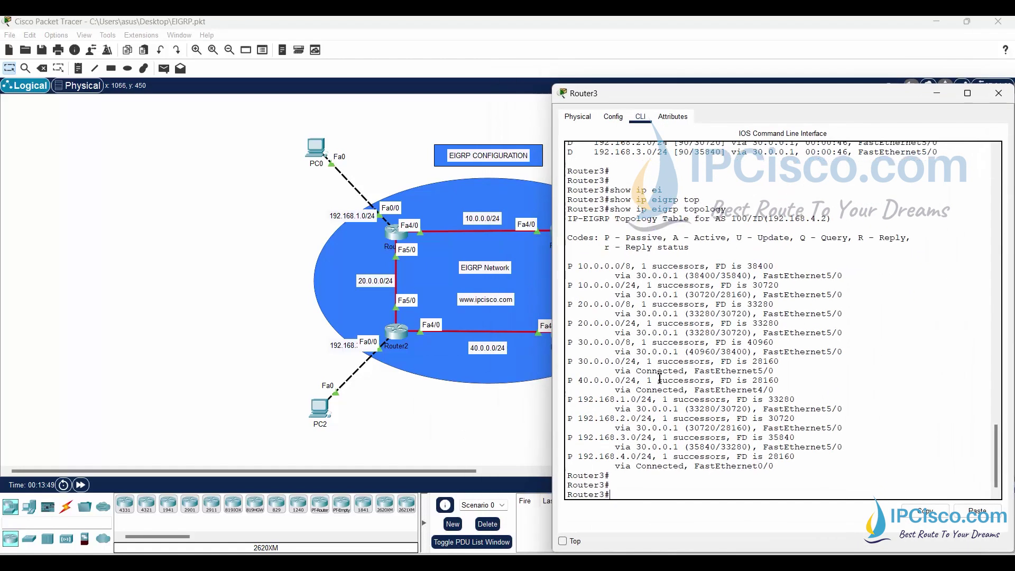
type("eho")
key("BackSpace")
key("BackSpace")
key("BackSpace")
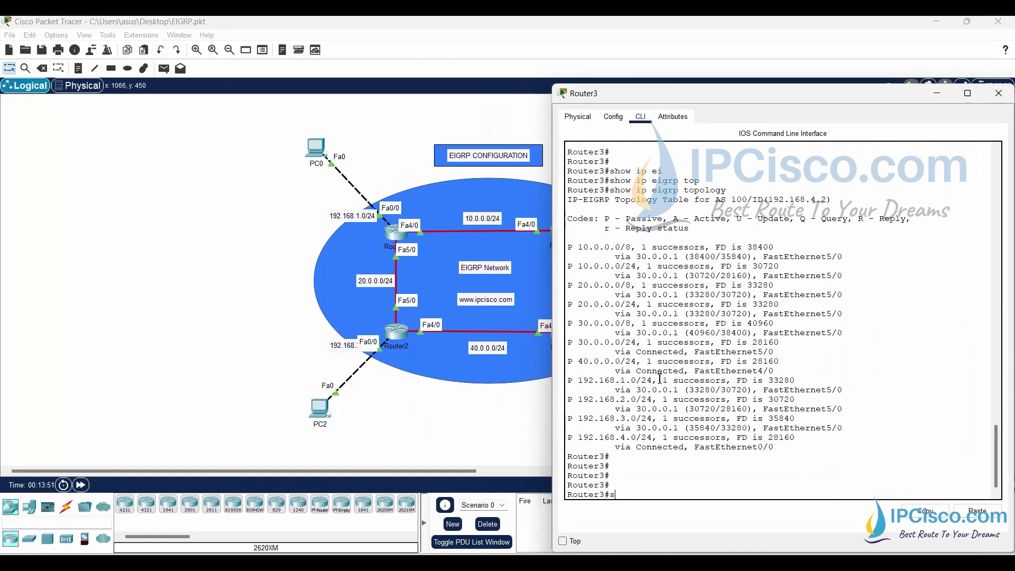
type("show ip ")
type("rou")
key("Tab")
key("Return")
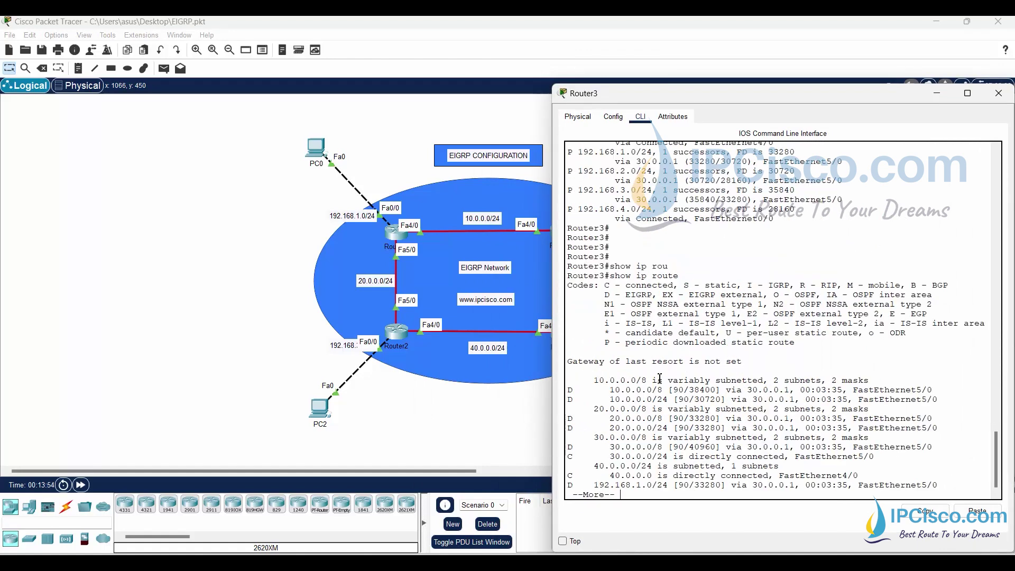
Display only Router3's EIGRP-learned routes with show ip route eigrp, and close Router3's window
key("Up")
type("e")
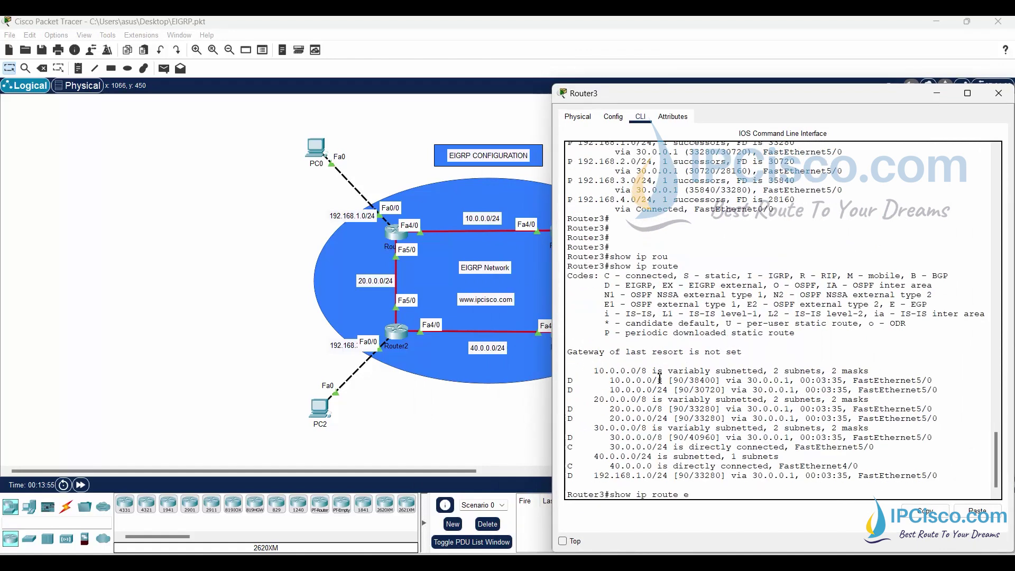
type("i")
key("Tab")
key("Return")
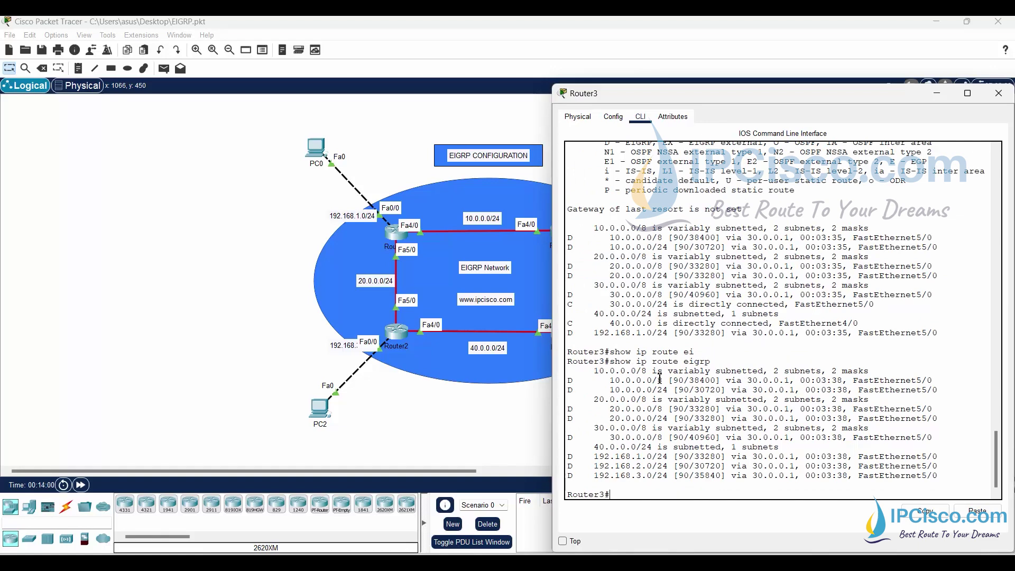
key("Return")
key("Return")
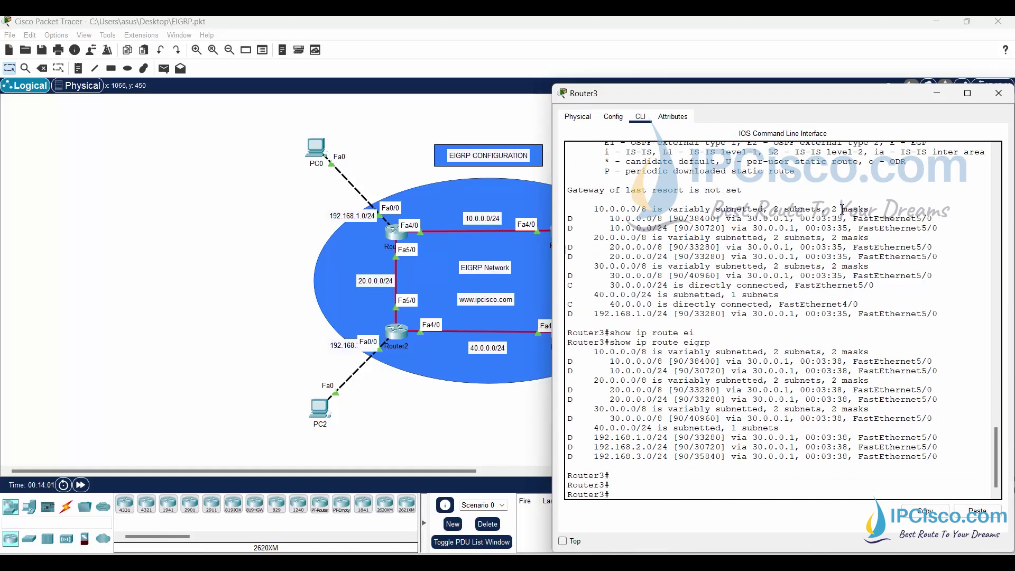
left_click(999, 93)
Run traceroute 192.168.4.2 on Router0 and compare the hops with the next hop of its 192.168.4.0/24 EIGRP route
left_click(396, 235)
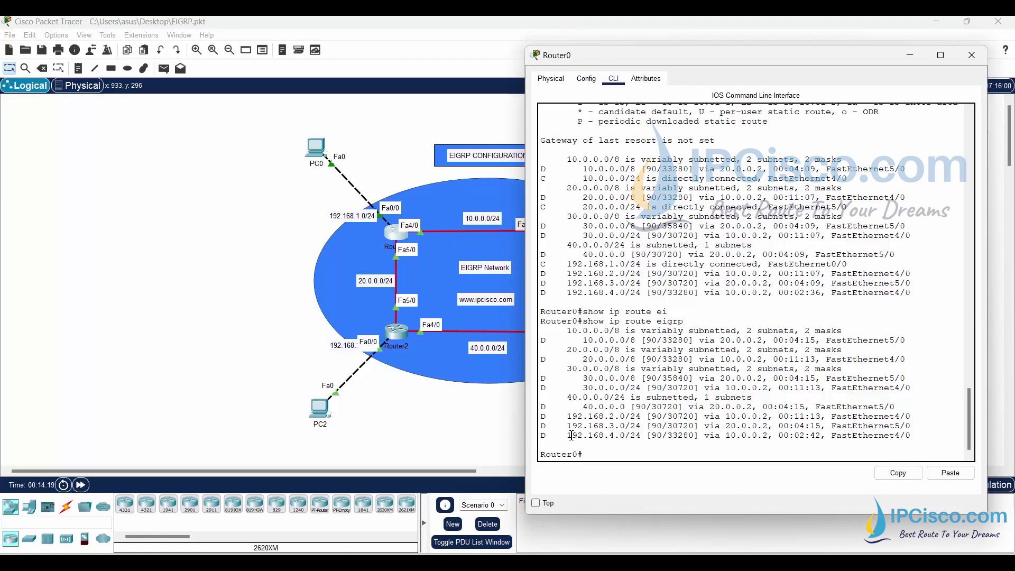
left_click_drag(572, 435, 642, 436)
left_click(622, 461)
type("tra")
key("Tab")
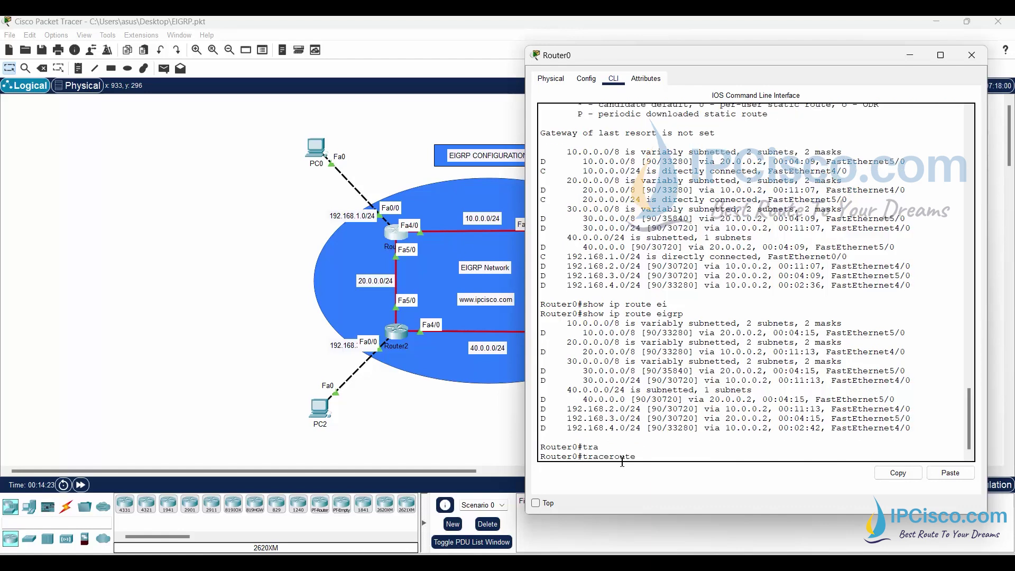
type("192.168.4.2")
key("Return")
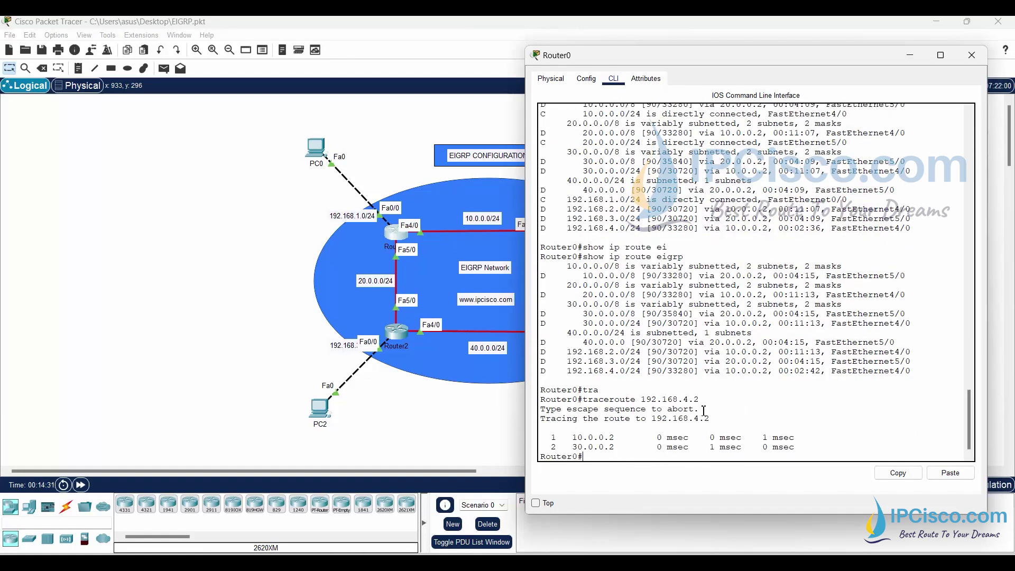
left_click_drag(566, 437, 619, 447)
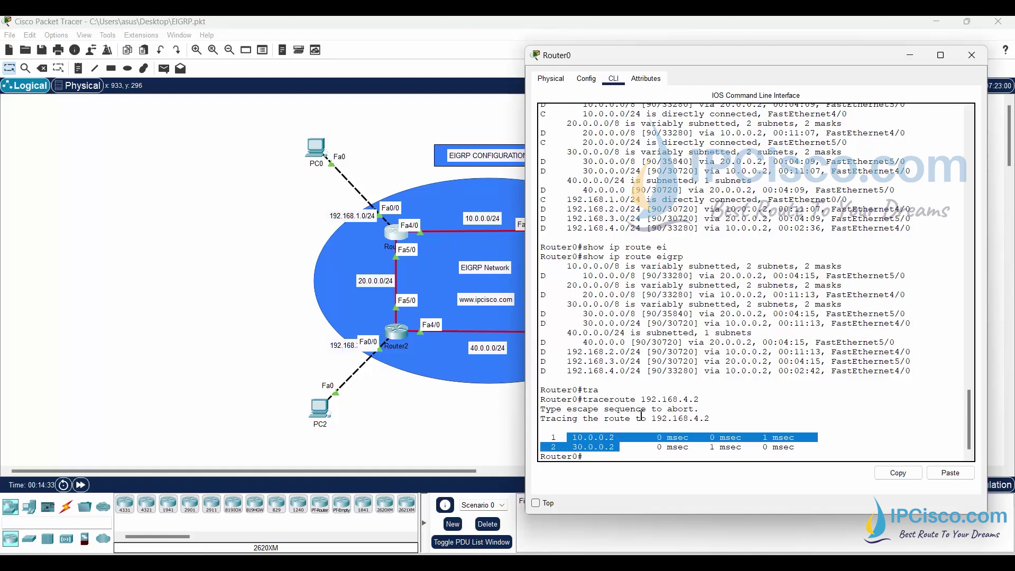
left_click_drag(726, 371, 767, 371)
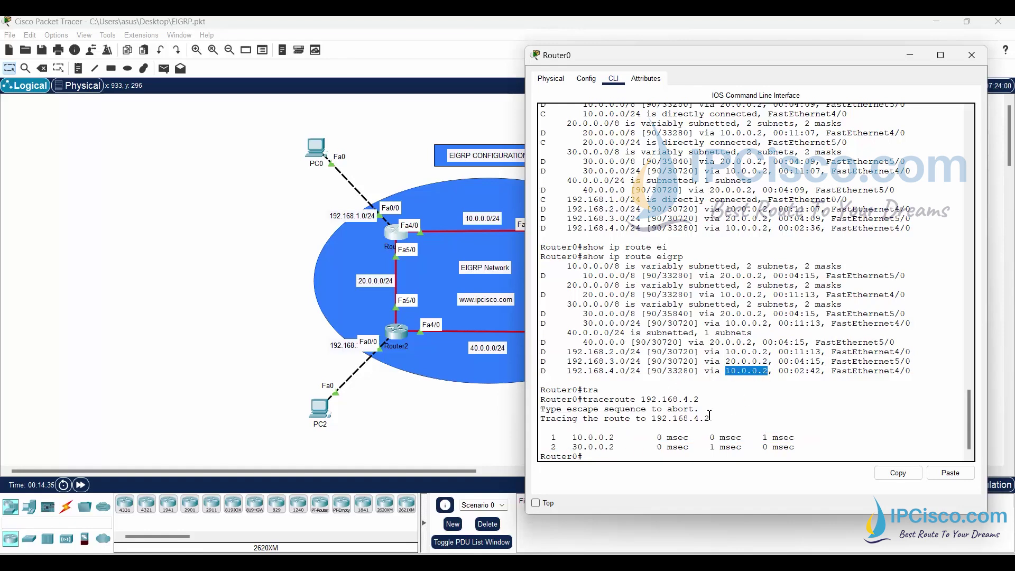